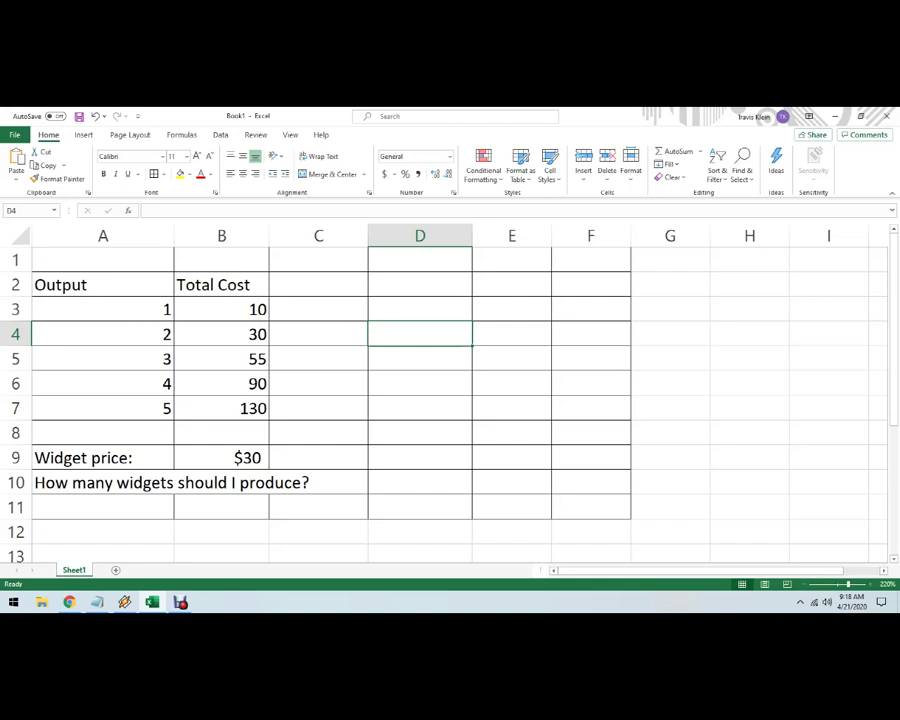
- Examine the Output and Total Cost columns together with the widget price in B9
drag(103, 285, 103, 408)
click(103, 433)
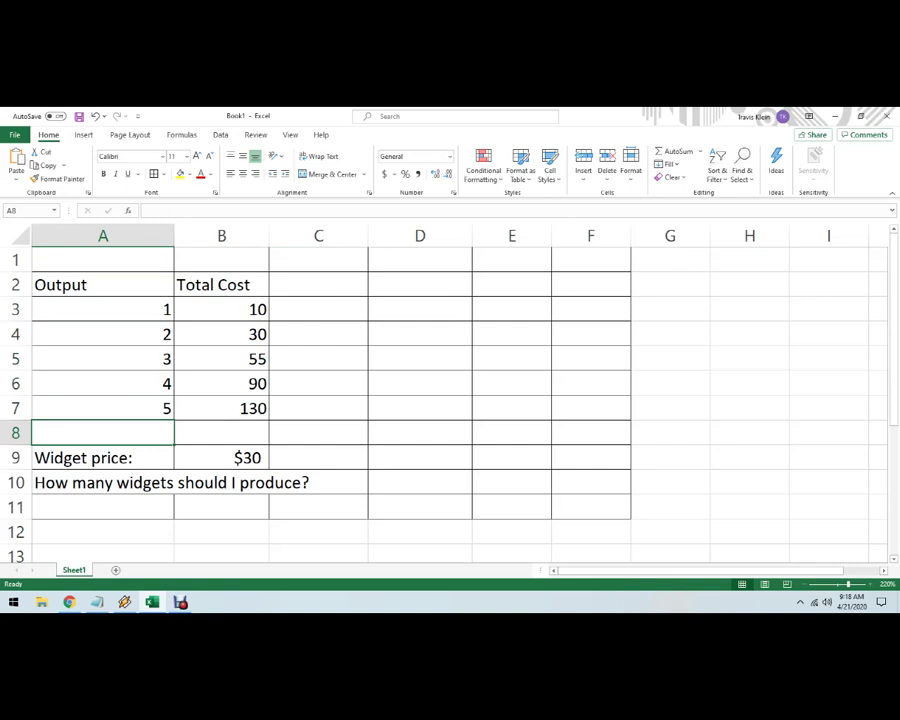
drag(222, 285, 222, 409)
click(222, 458)
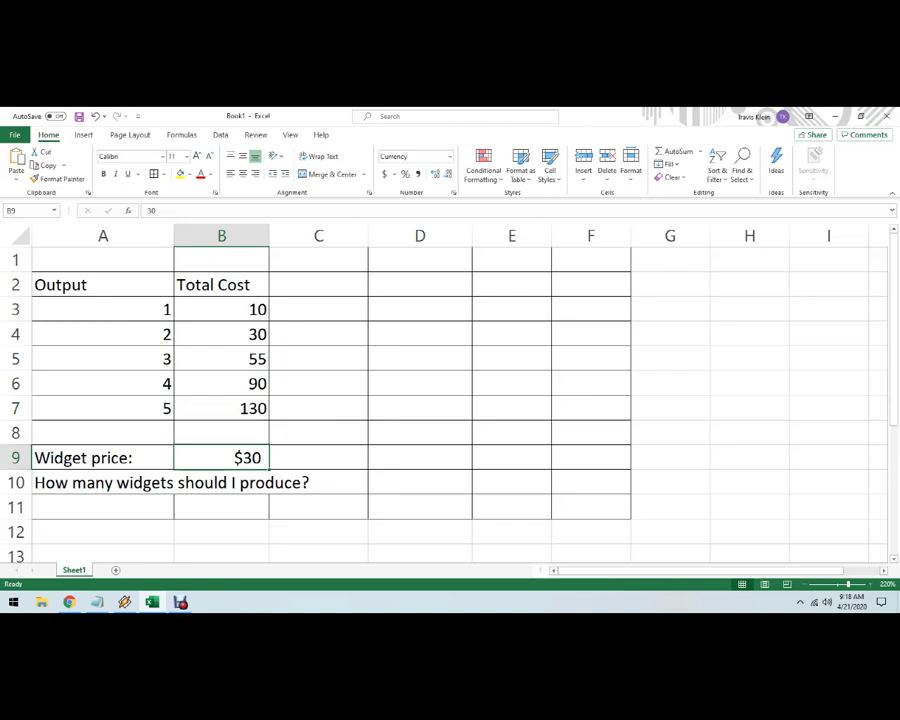
drag(120, 310, 120, 408)
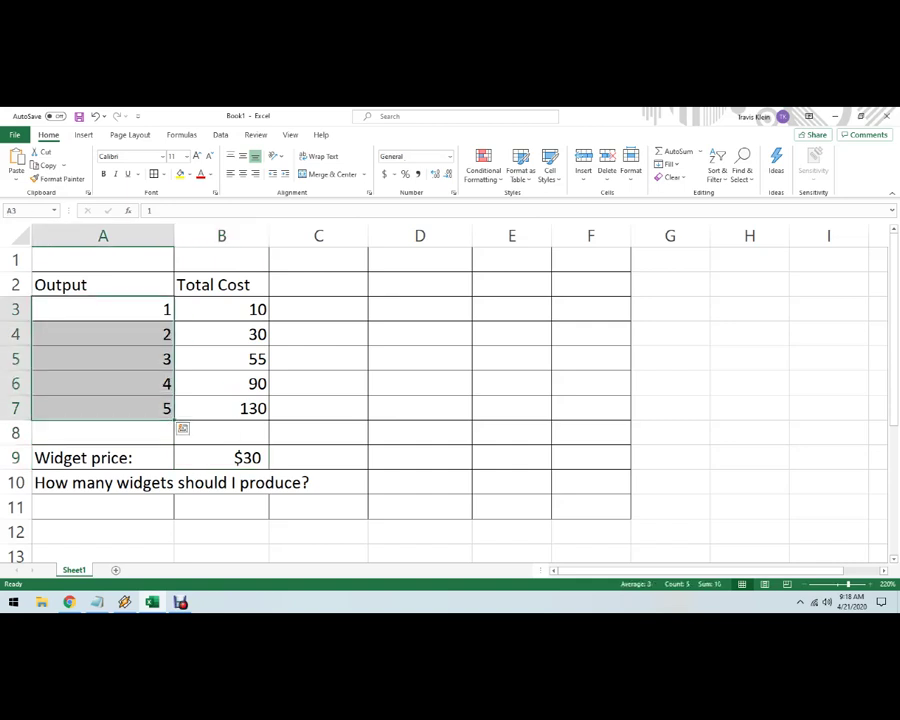
click(222, 458)
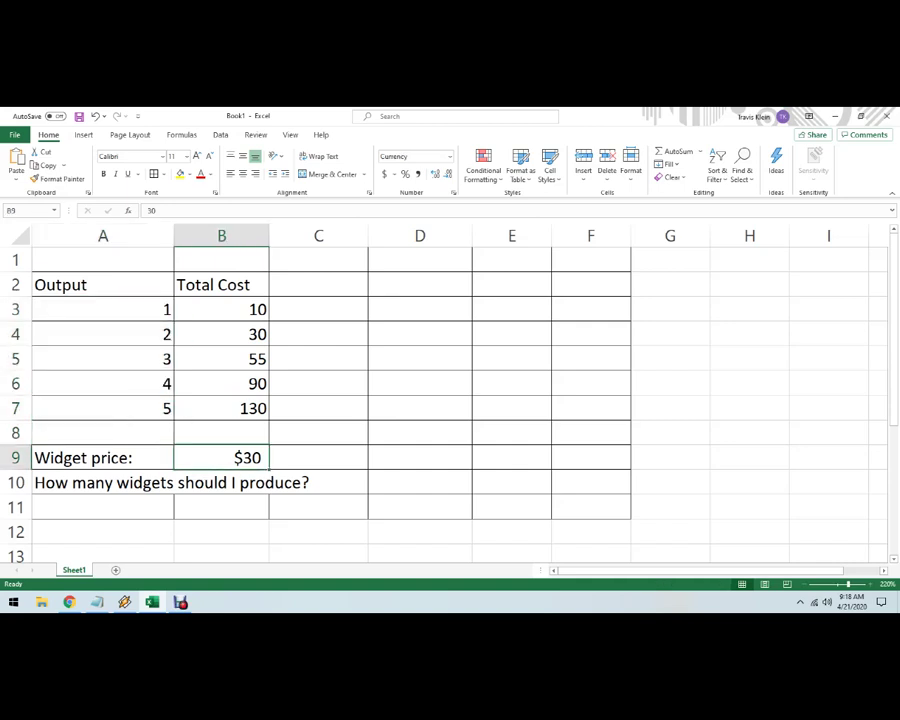
click(670, 359)
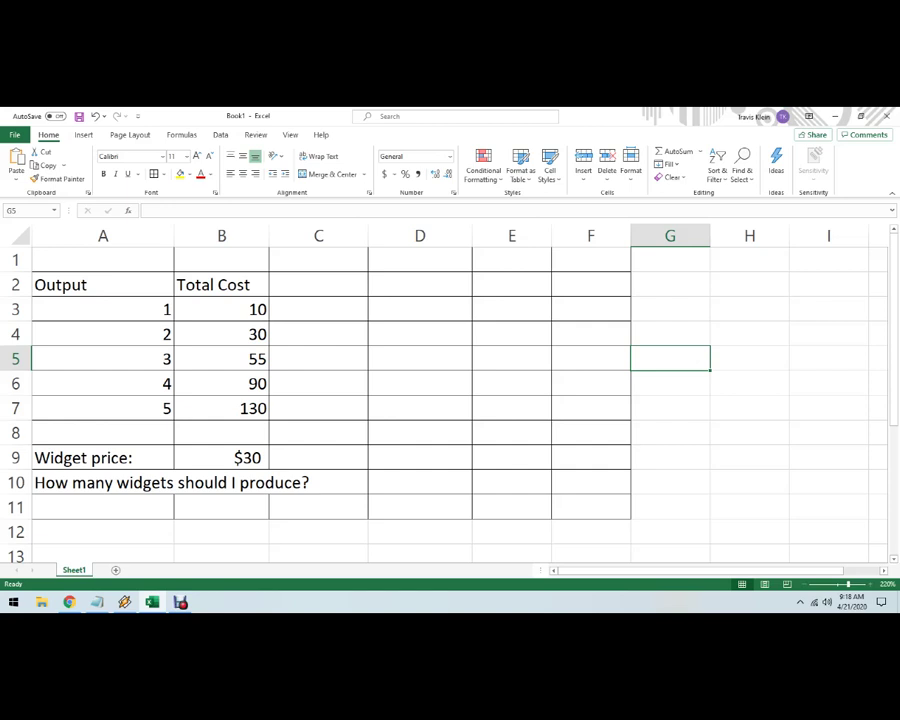
click(221, 458)
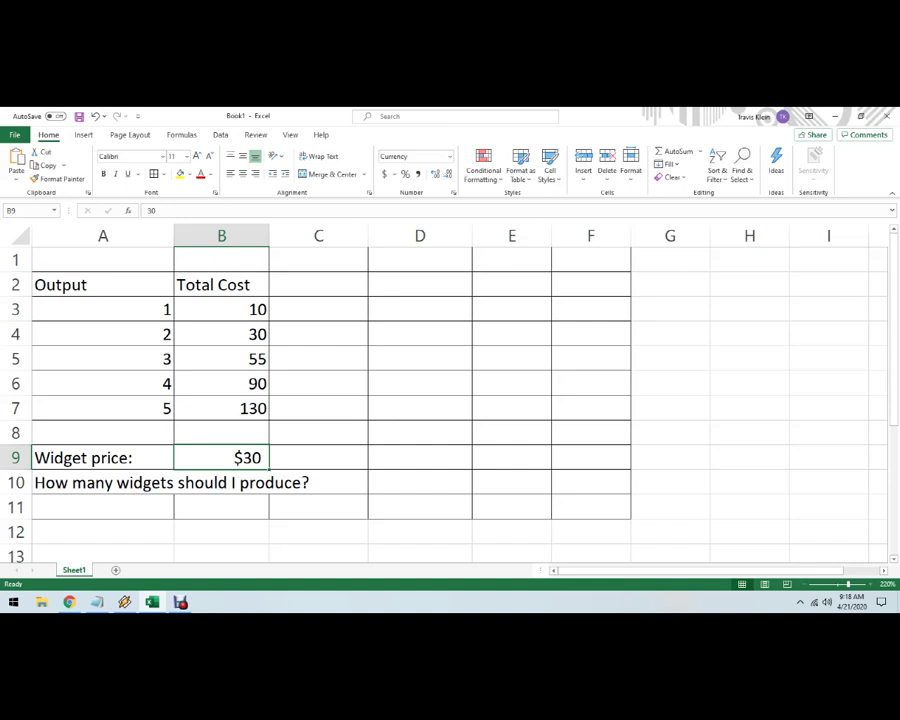
- Add the header "Marginal Cost" in C2 and fit column C to its width
click(319, 285)
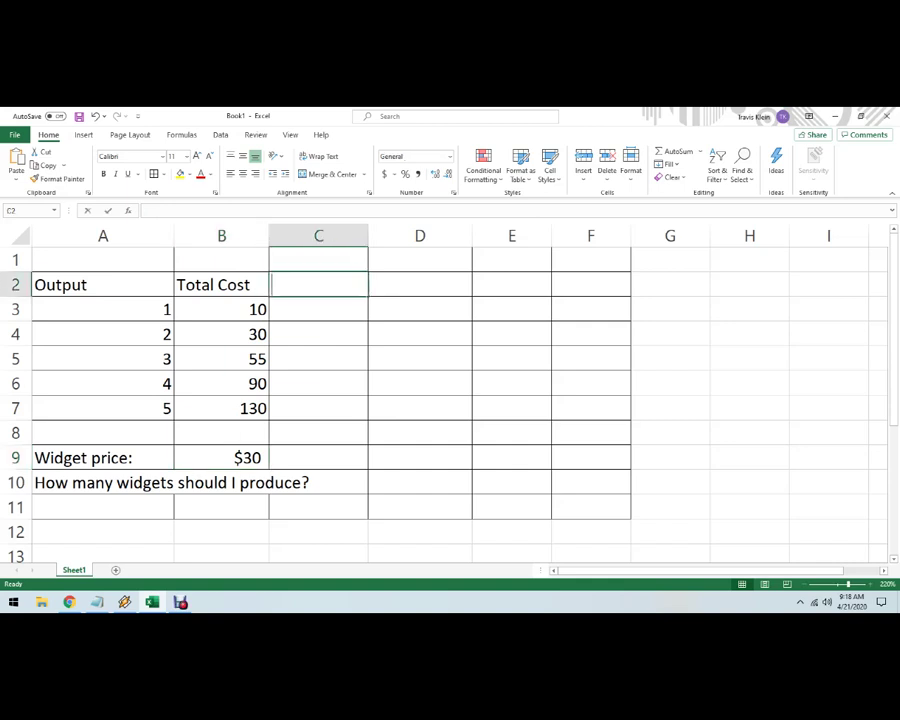
text(Marginal Cost)
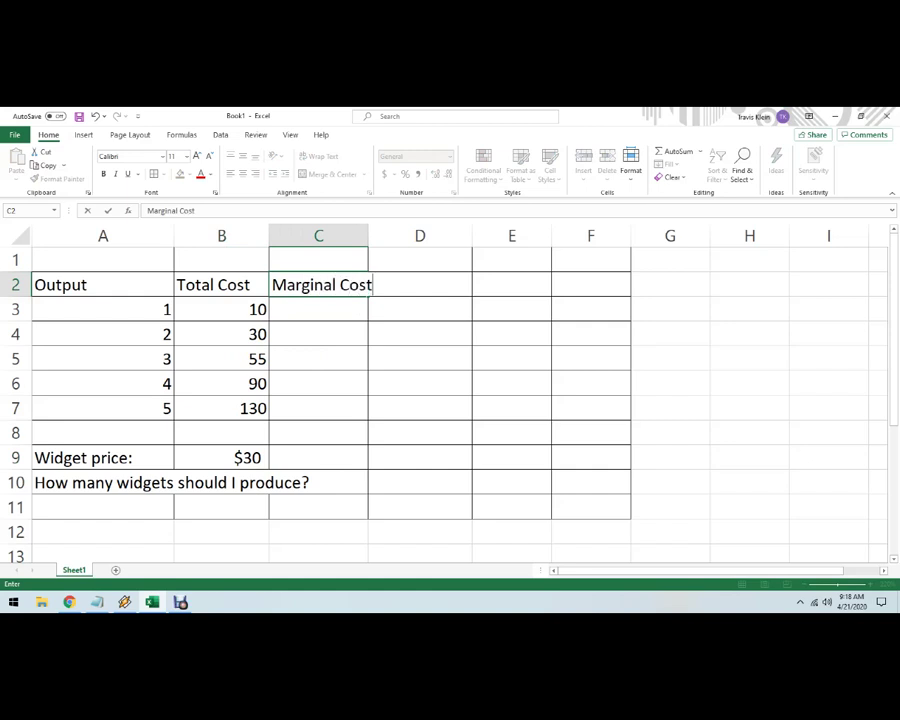
key(Return)
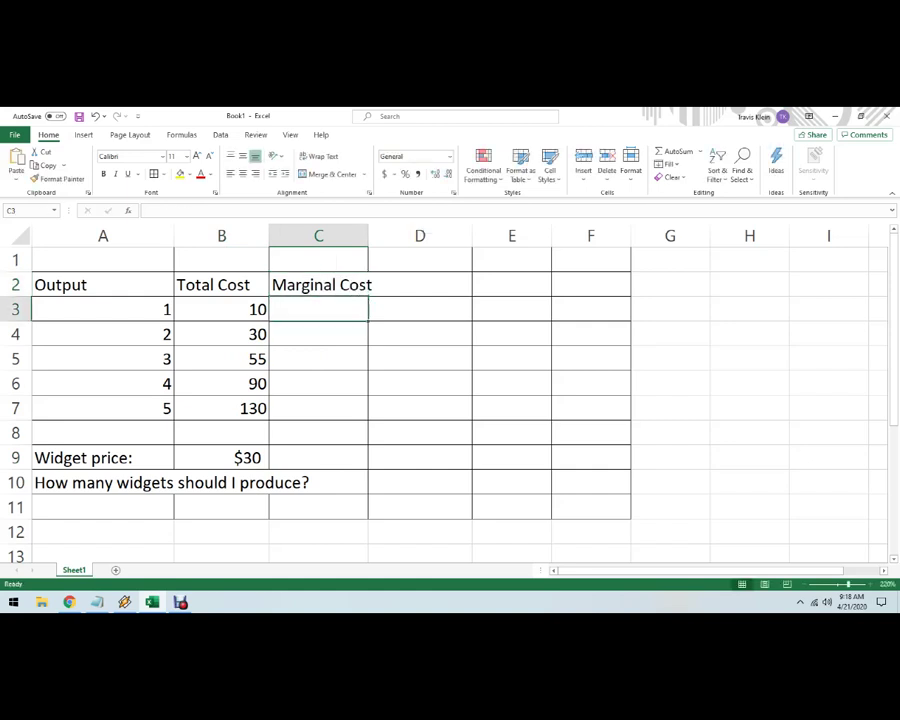
double_click(368, 236)
- Add the header "Produce it ?" in D2 beside Marginal Cost
click(434, 285)
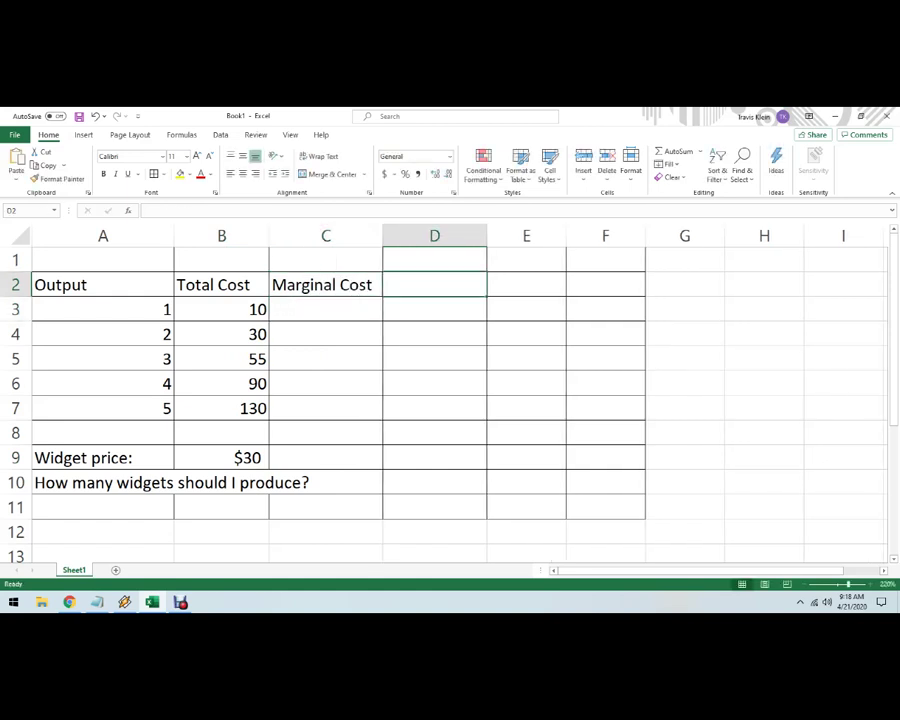
text(Produce?)
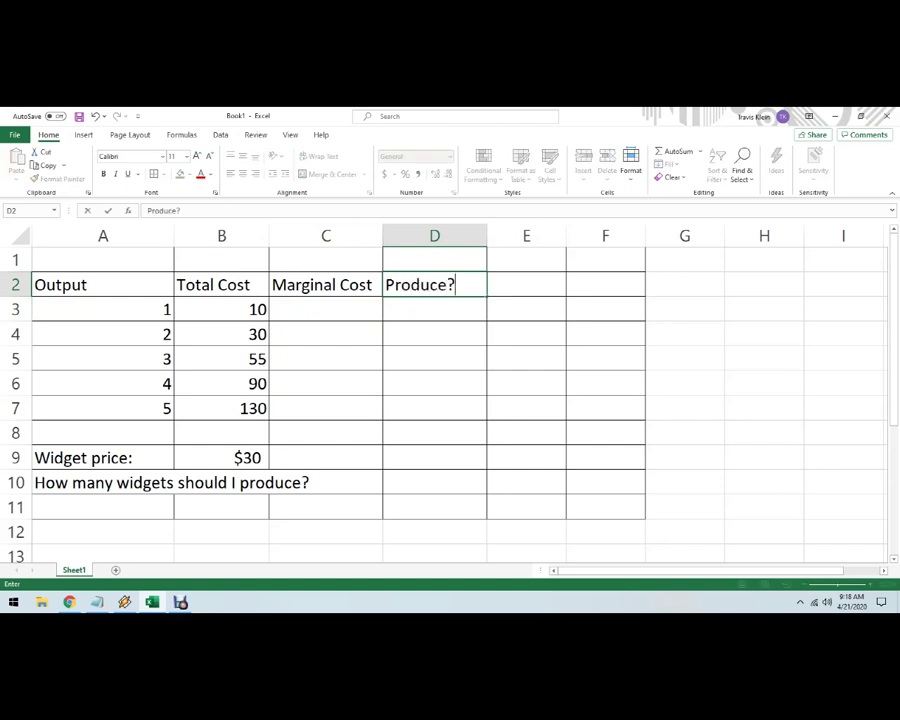
key(BackSpace)
text(it ?)
key(Return)
- Write the profit rule notes "MC = MR", "MC = P" and "MC = 30" in cells G3 to G5
click(685, 285)
click(685, 309)
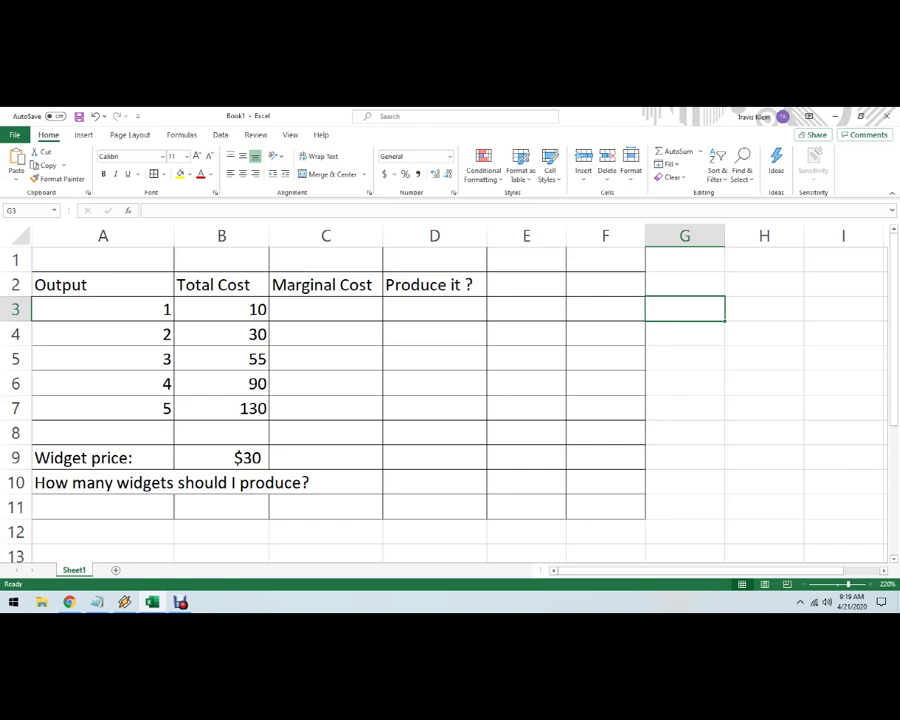
text(MC)
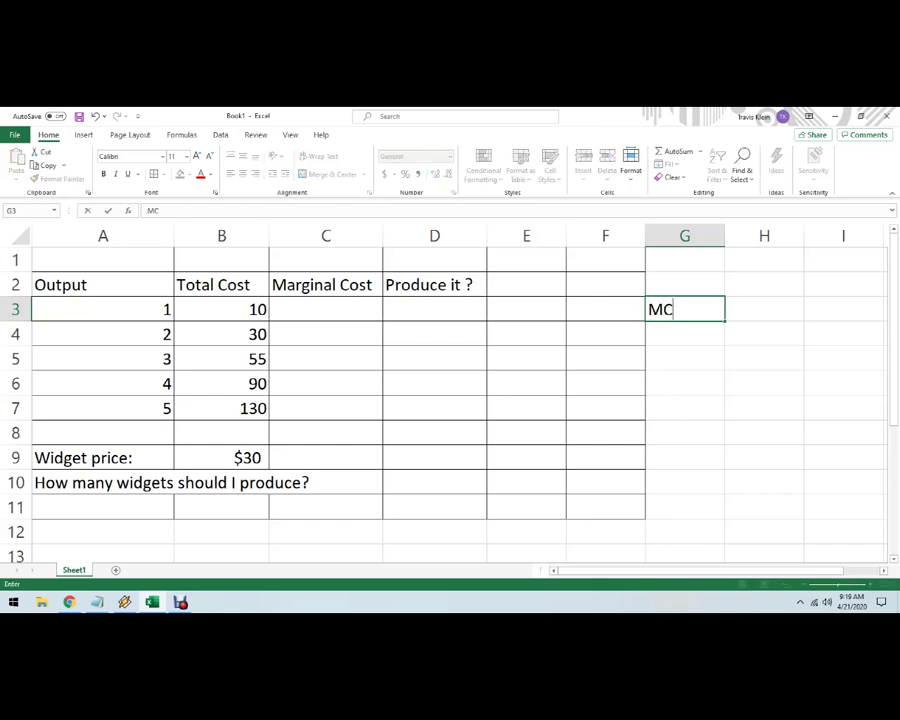
text( = MR)
key(Return)
text(MC = P)
key(Return)
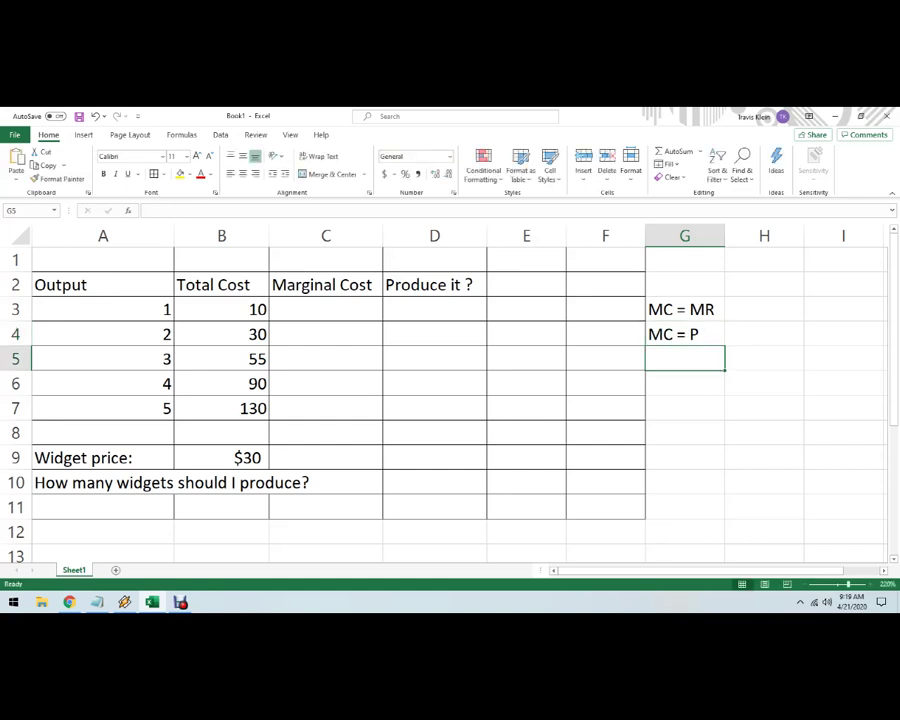
text(MC)
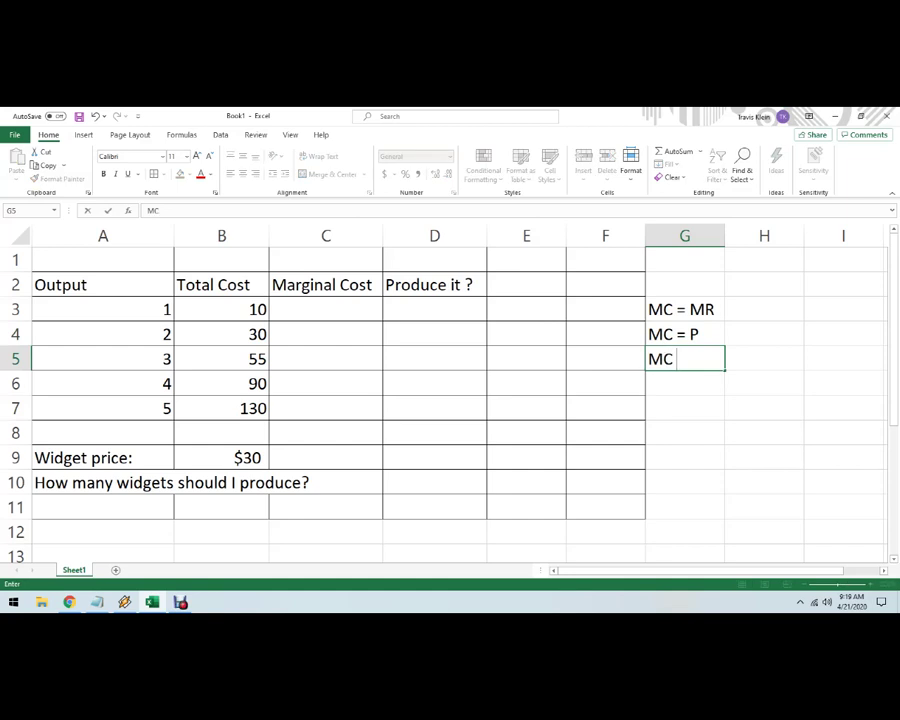
text( = 30)
key(Return)
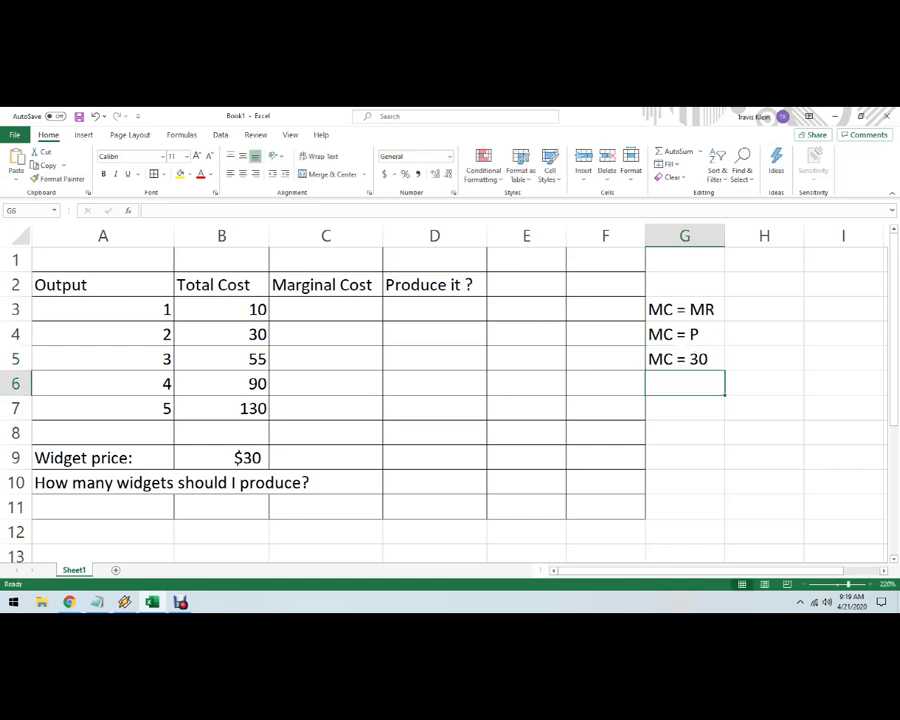
- Insert a row above the output of 1 and enter 0 as the output in A3
click(222, 458)
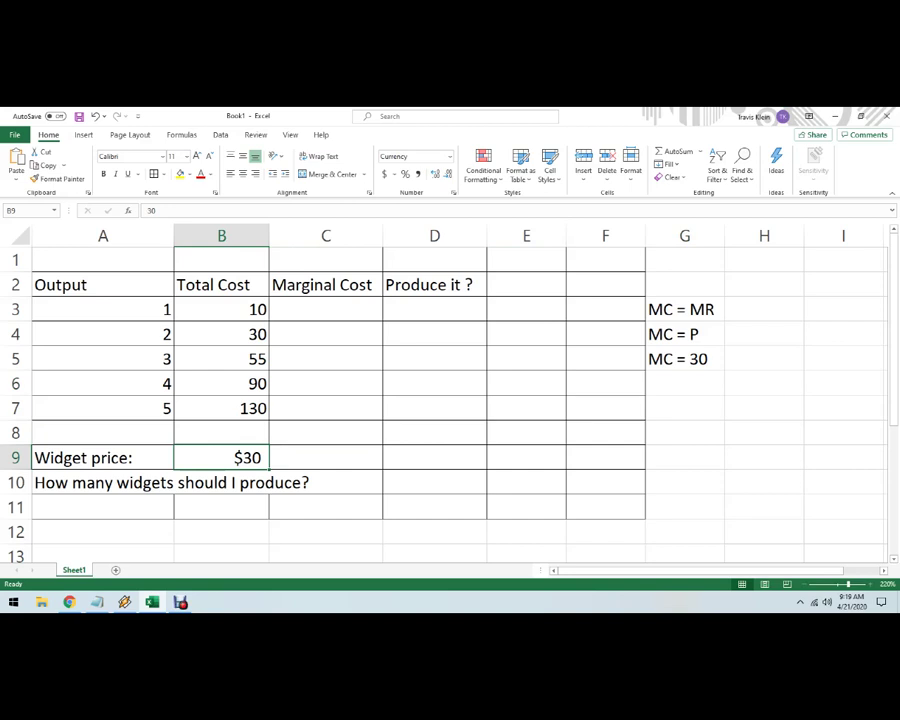
click(326, 309)
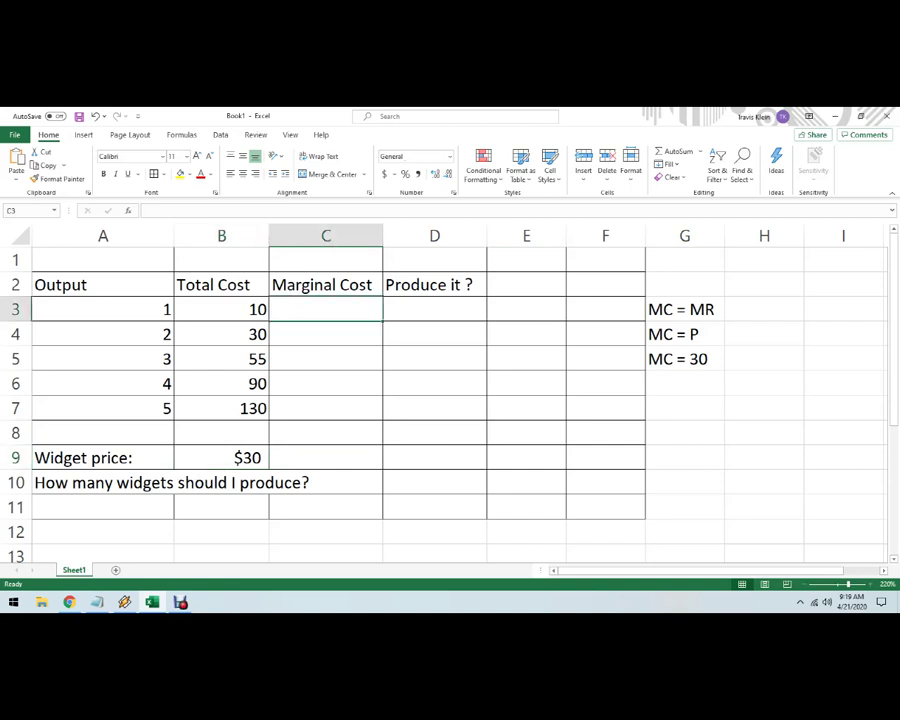
click(15, 309)
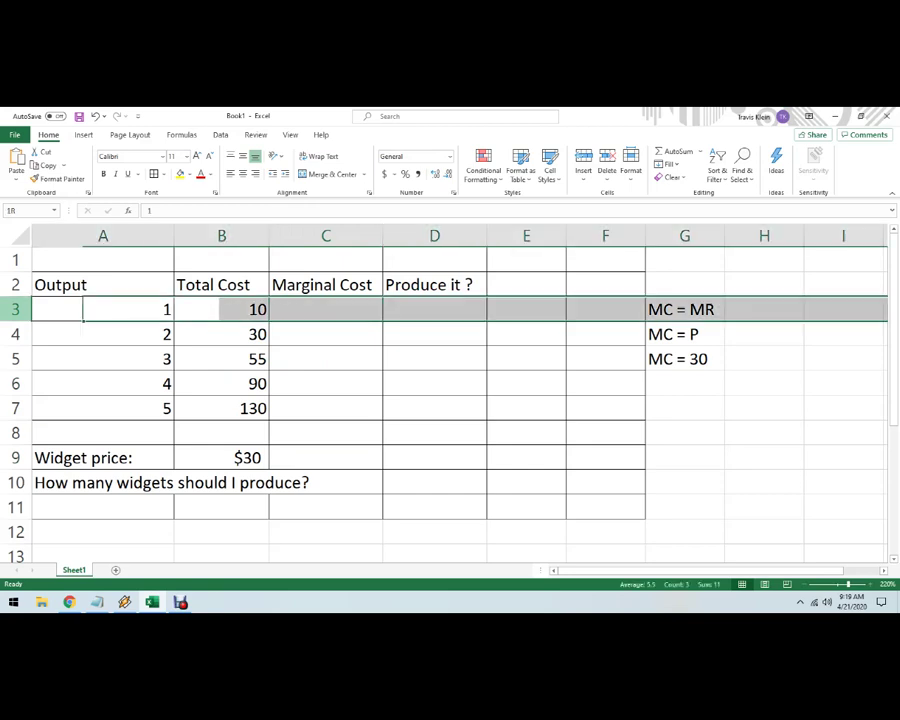
right_click(18, 309)
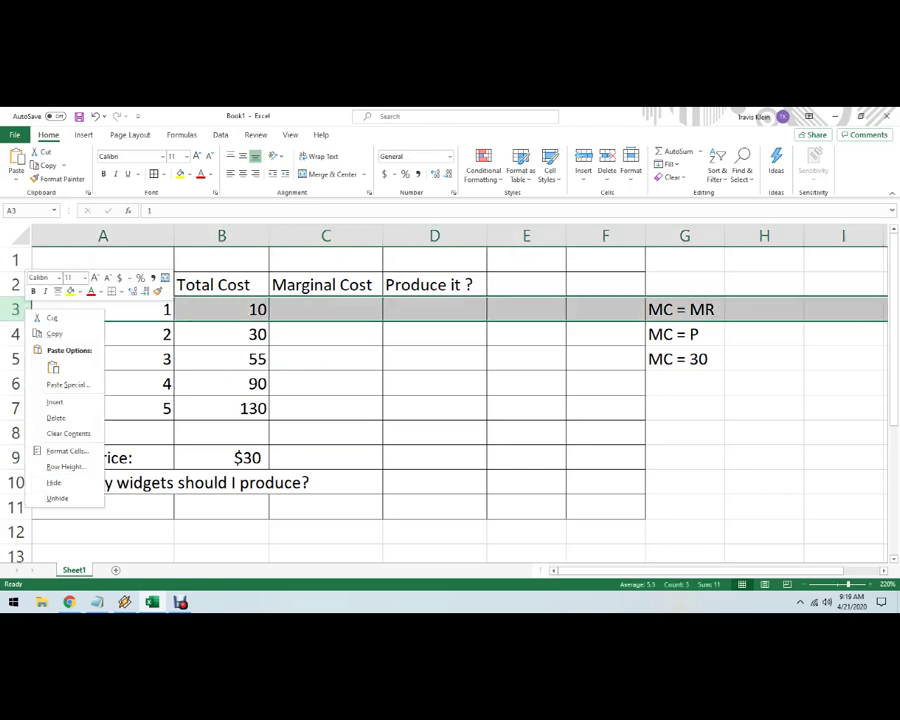
click(54, 401)
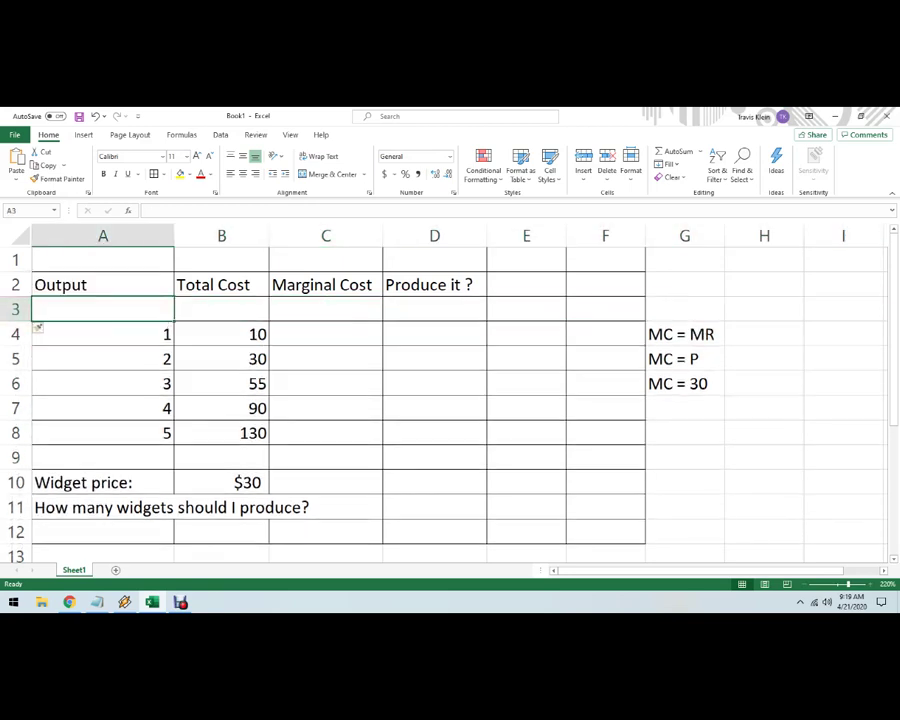
text(0)
key(Tab)
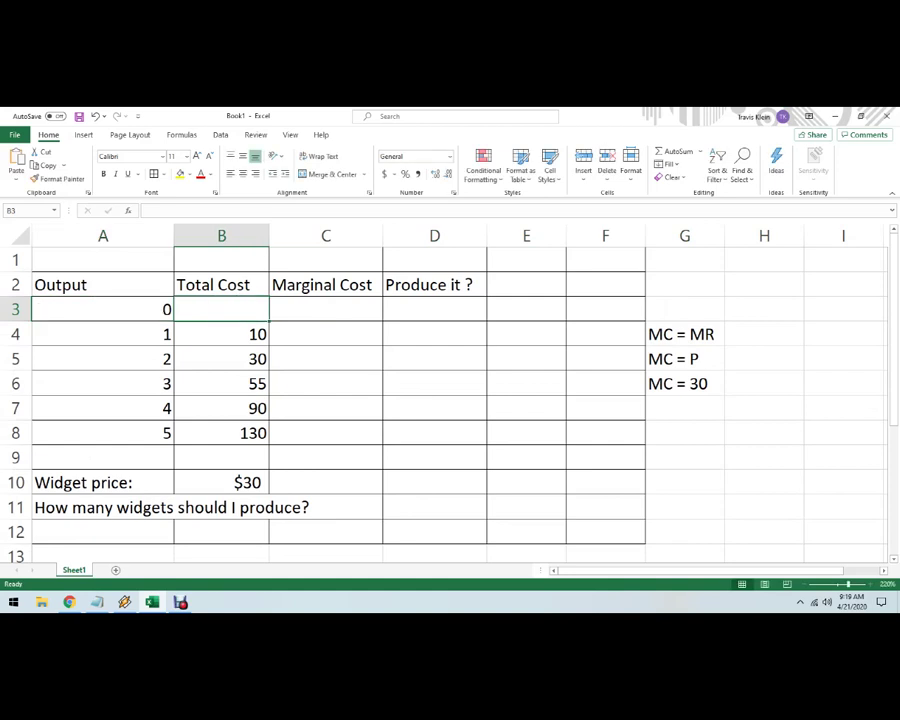
- Enter the marginal costs 10 in C4 and 20 in C5 for the first two units
click(326, 334)
text(10)
key(Return)
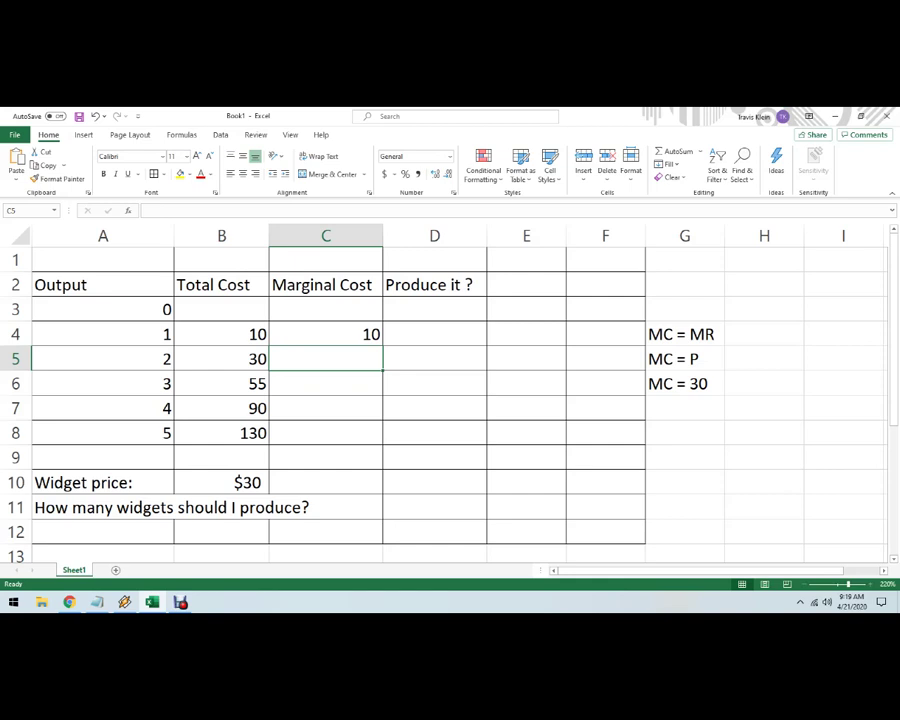
text(20)
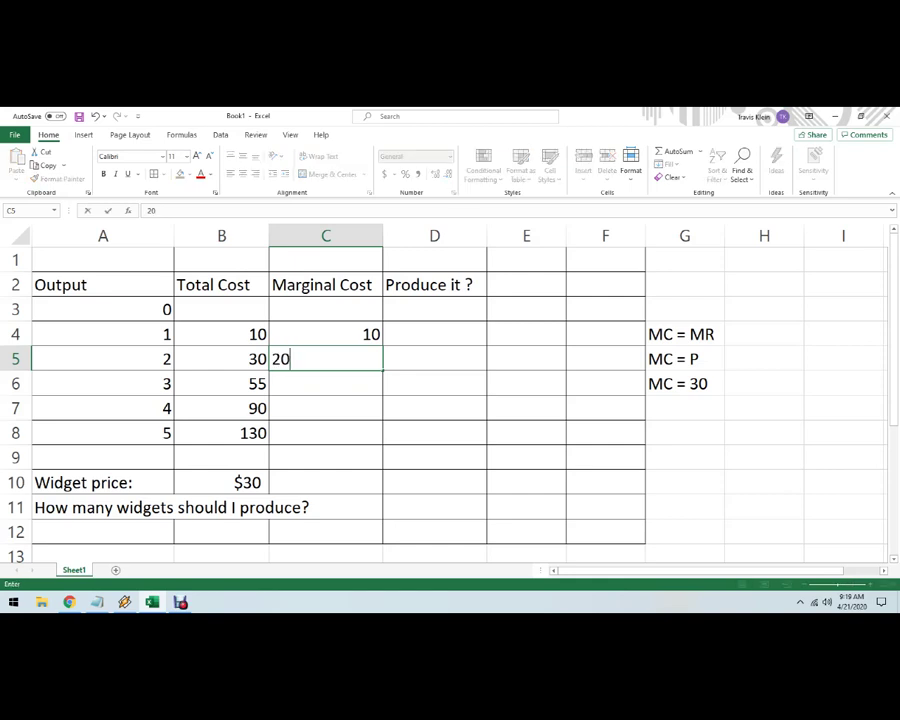
key(Return)
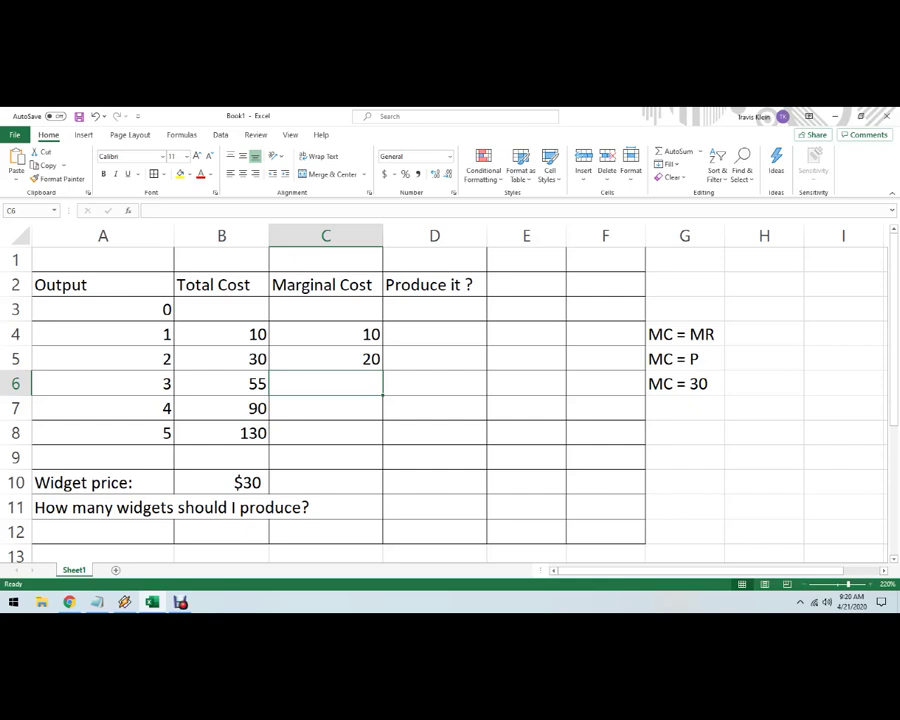
- Calculate the third unit's marginal cost in C6 with the formula =B6-B5
text(=)
key(Left)
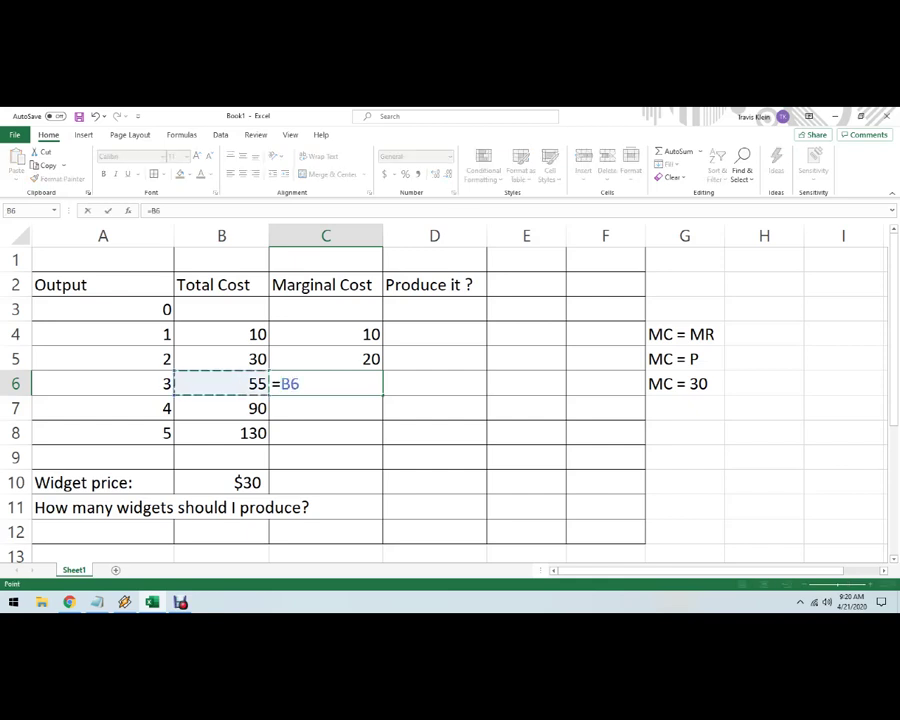
text(-)
key(Left)
key(Up)
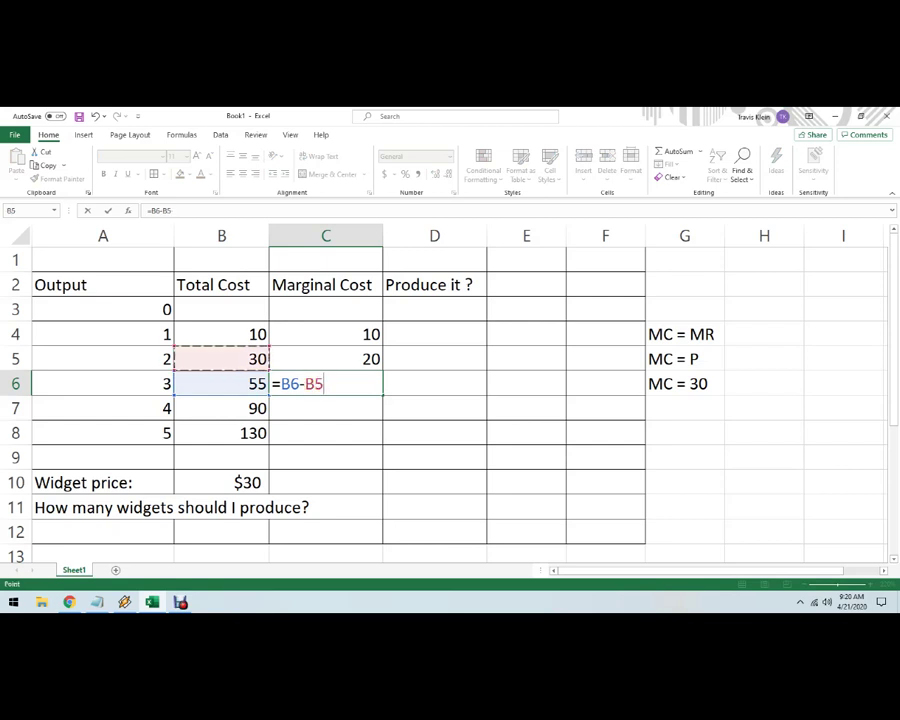
key(Return)
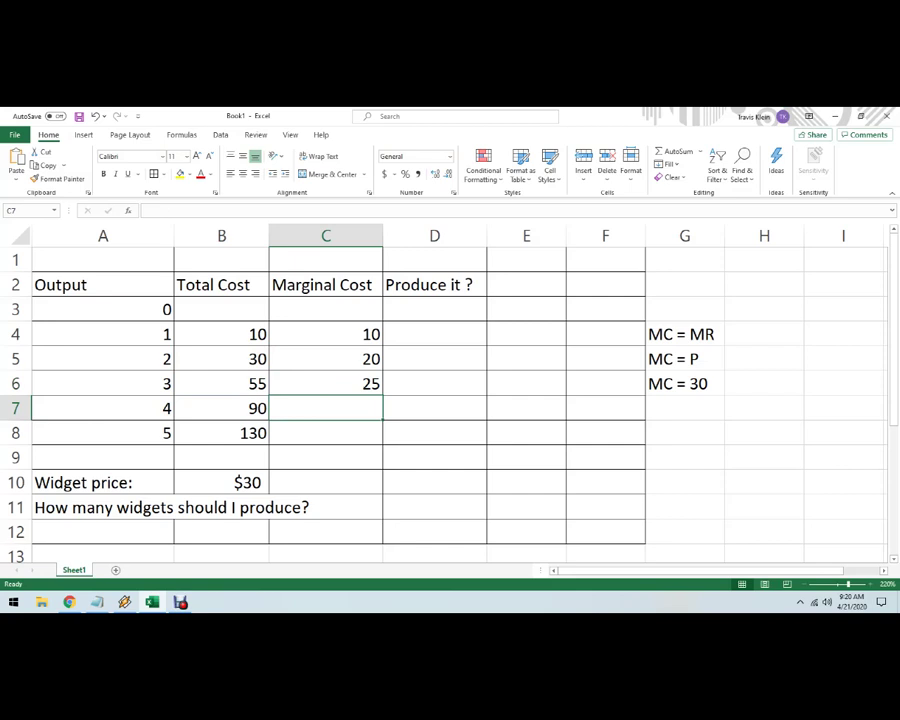
- Fill the marginal cost formula from C6 down through C8 for outputs 4 and 5
drag(103, 335, 103, 433)
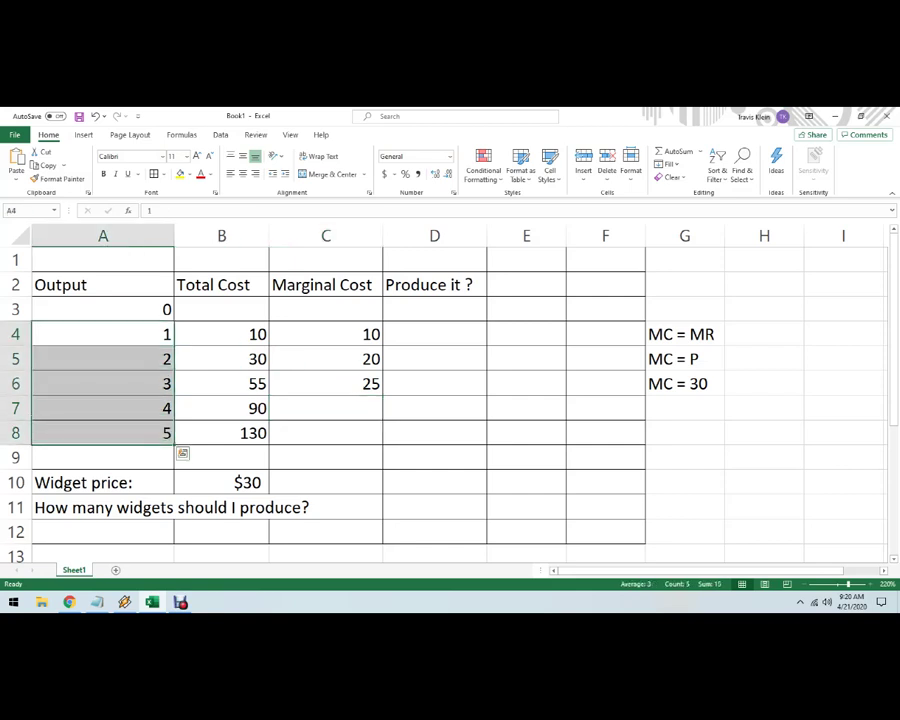
click(222, 409)
click(326, 384)
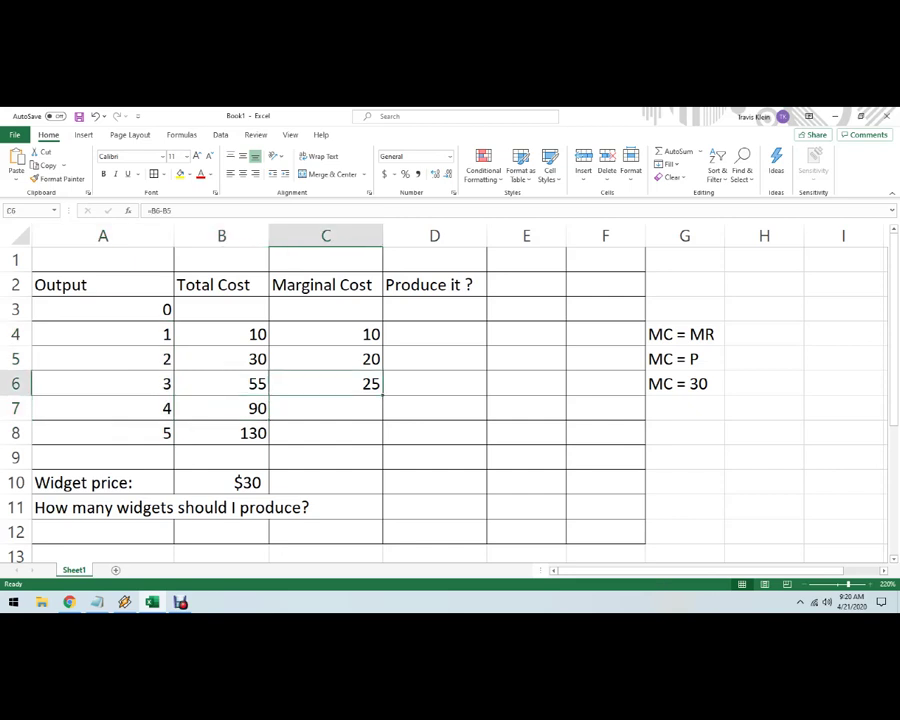
drag(382, 395, 375, 437)
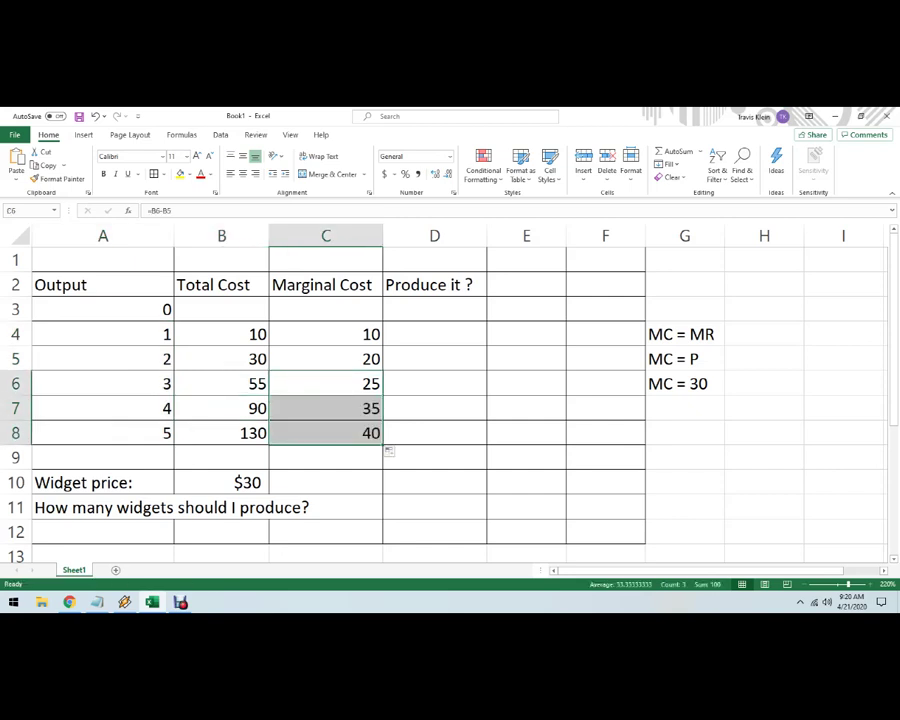
- Enter YES in D4 as the production decision for the first unit and center the cells D4:D8
click(434, 483)
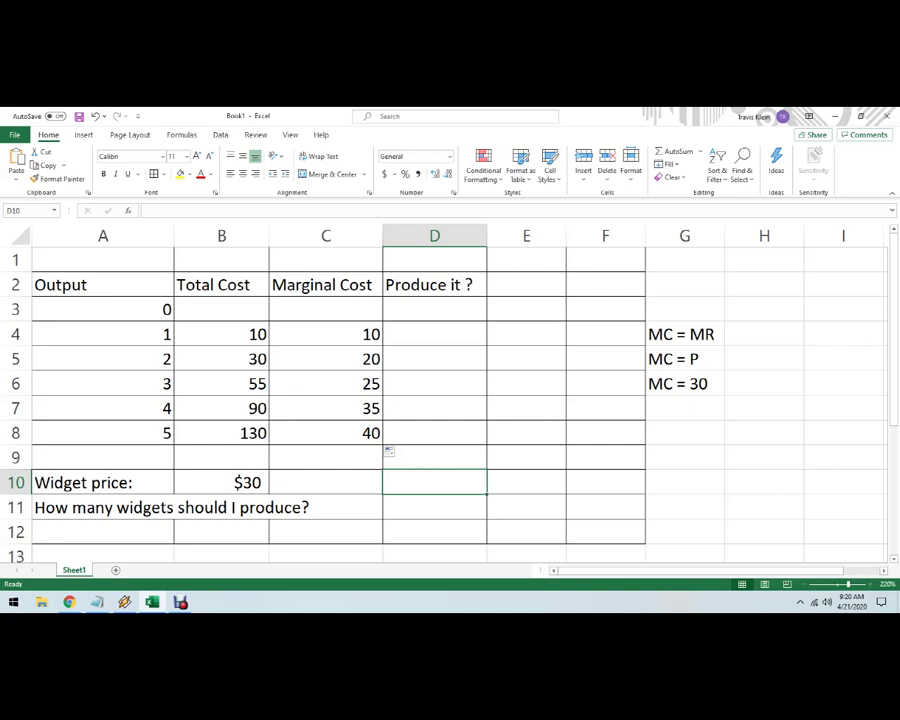
click(103, 335)
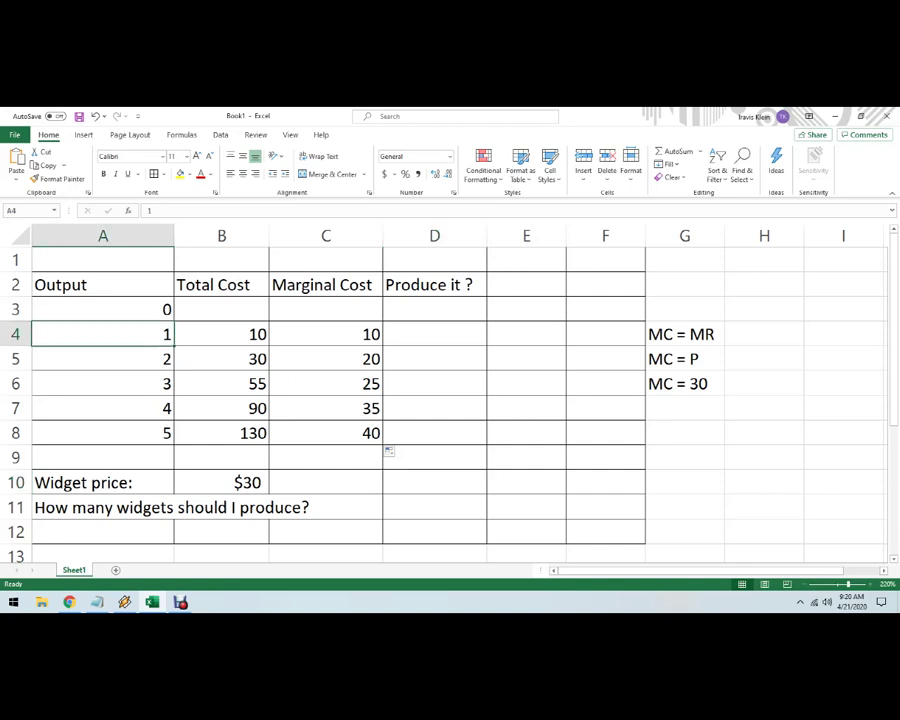
click(326, 335)
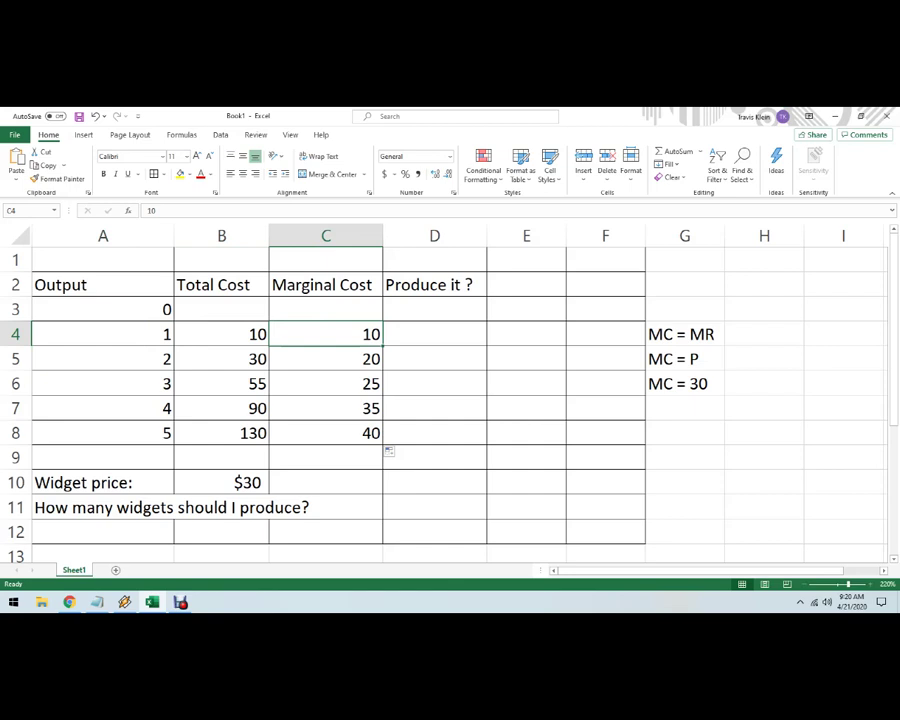
click(434, 334)
text(YE)
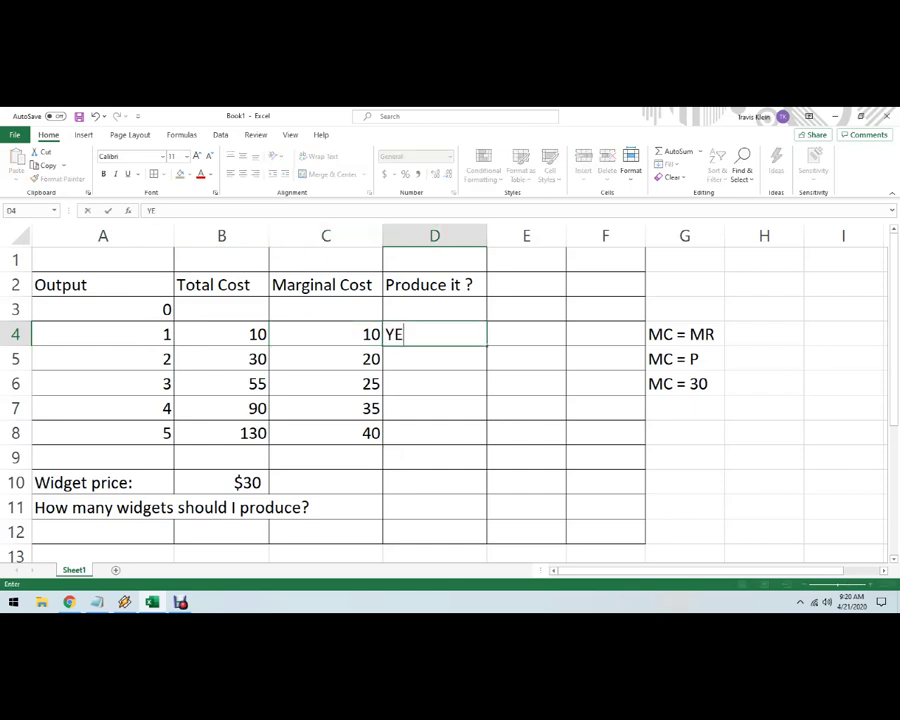
text(S)
key(Return)
drag(434, 334, 434, 433)
click(243, 174)
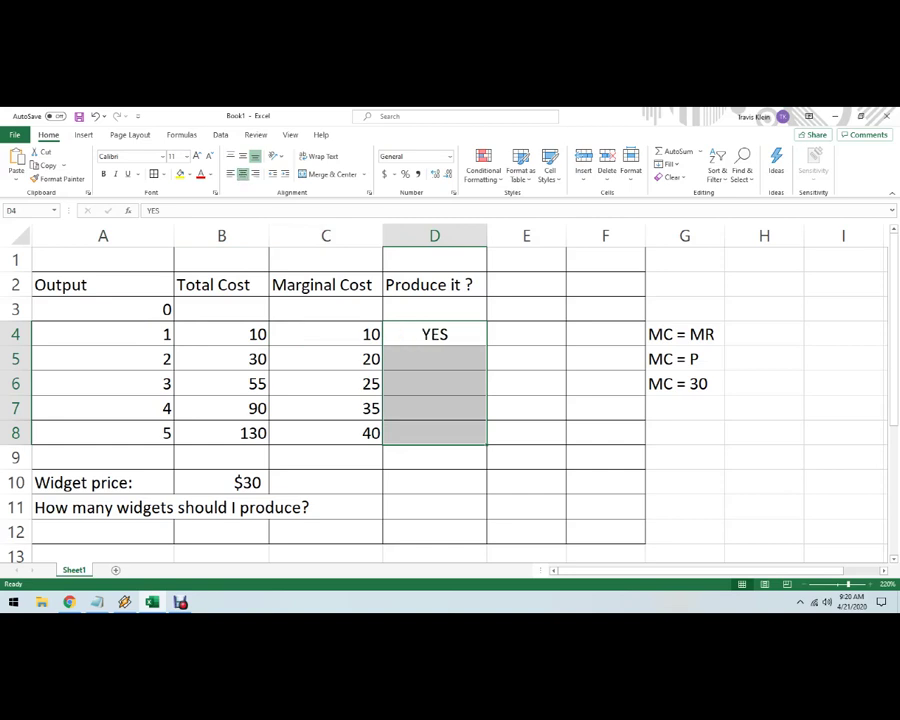
- Enter YES in D5 and D6 as the production decisions for the second and third units
click(434, 384)
click(434, 359)
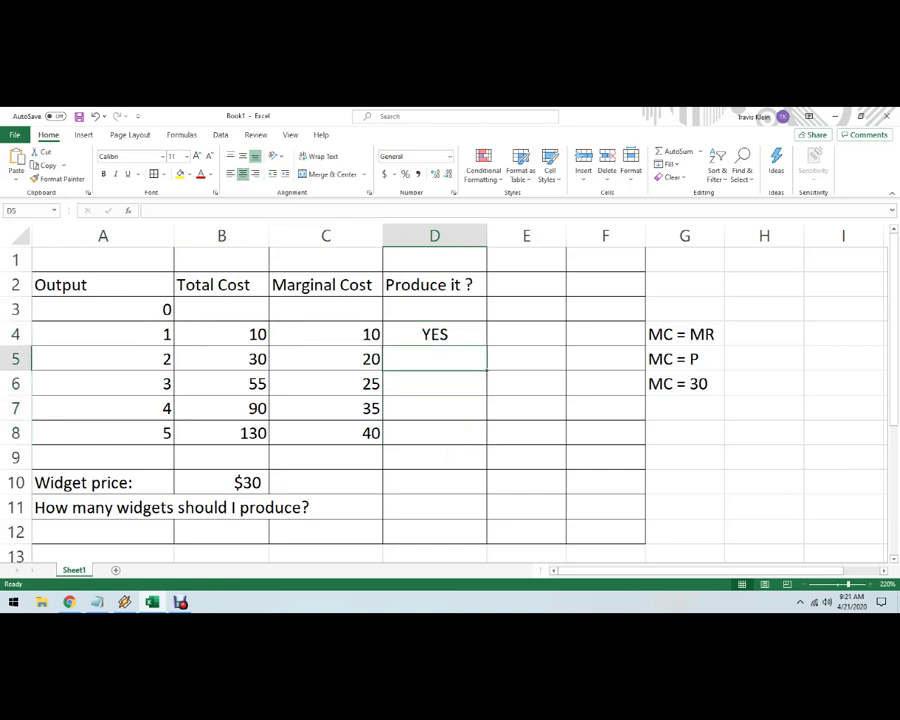
click(326, 359)
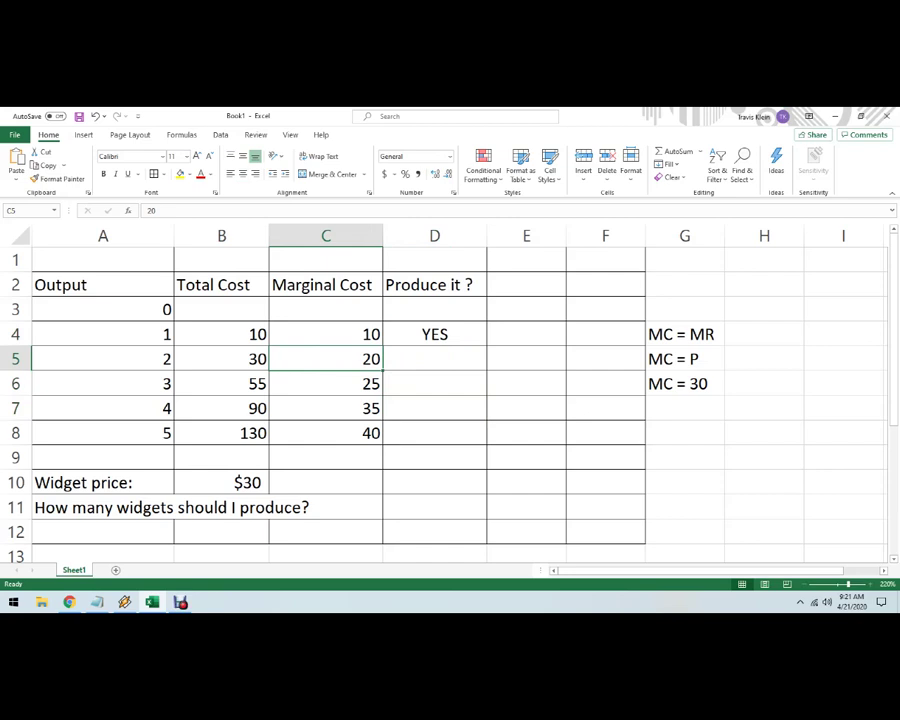
click(435, 359)
text(YES)
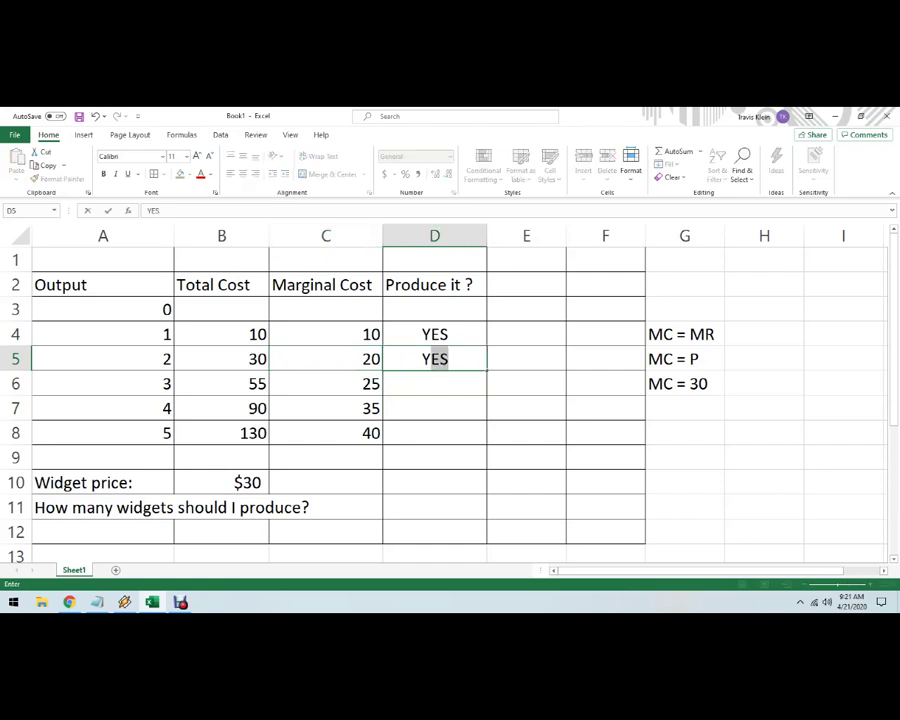
key(Return)
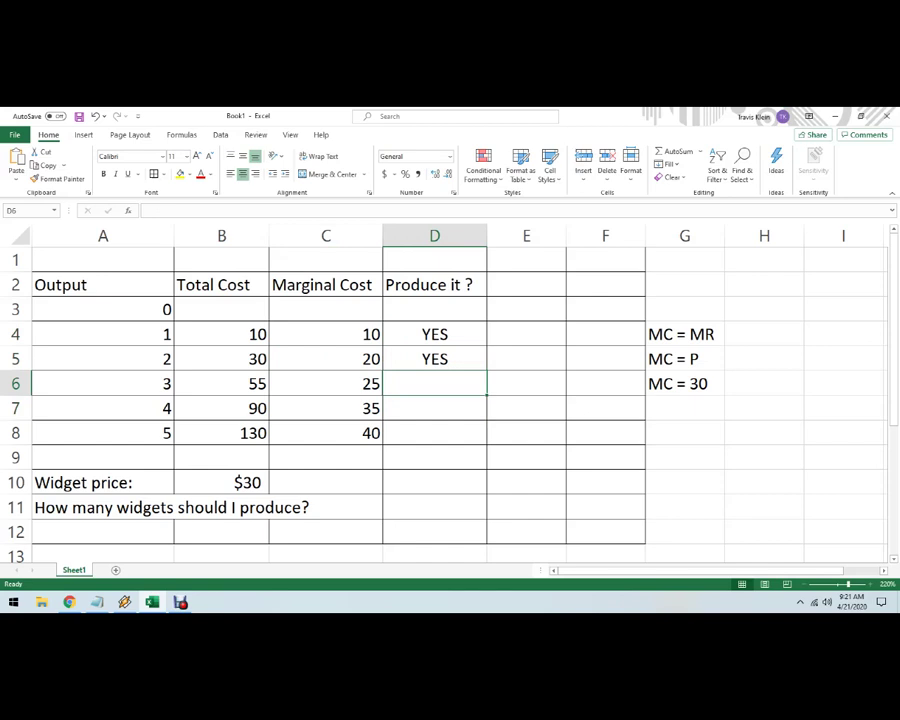
text(YES)
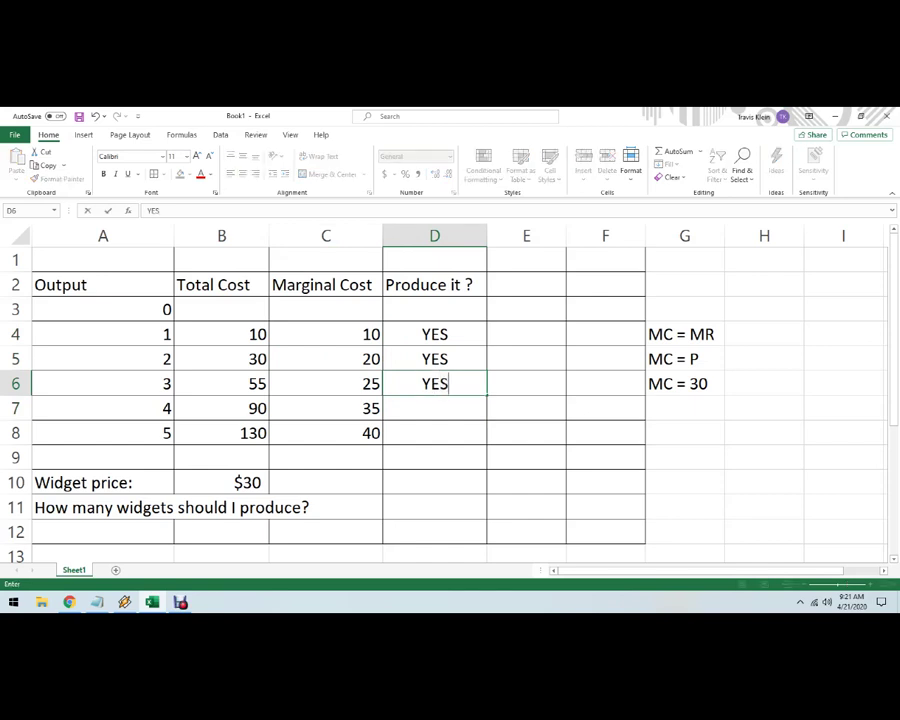
key(Return)
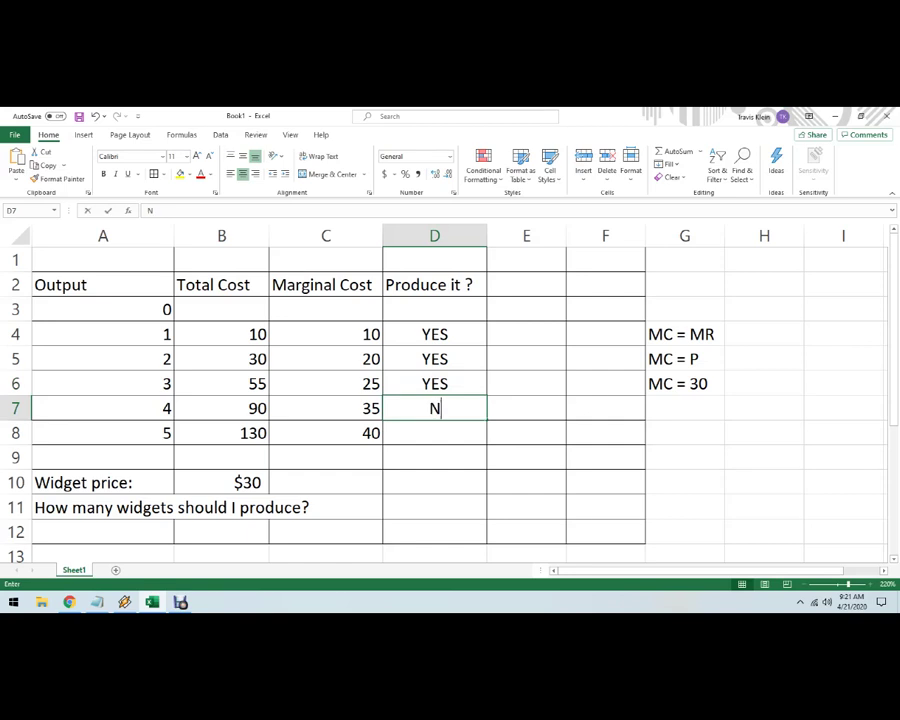
- Enter NO in D7 and D8 as the production decisions for the fourth and fifth units
text(NO)
key(Return)
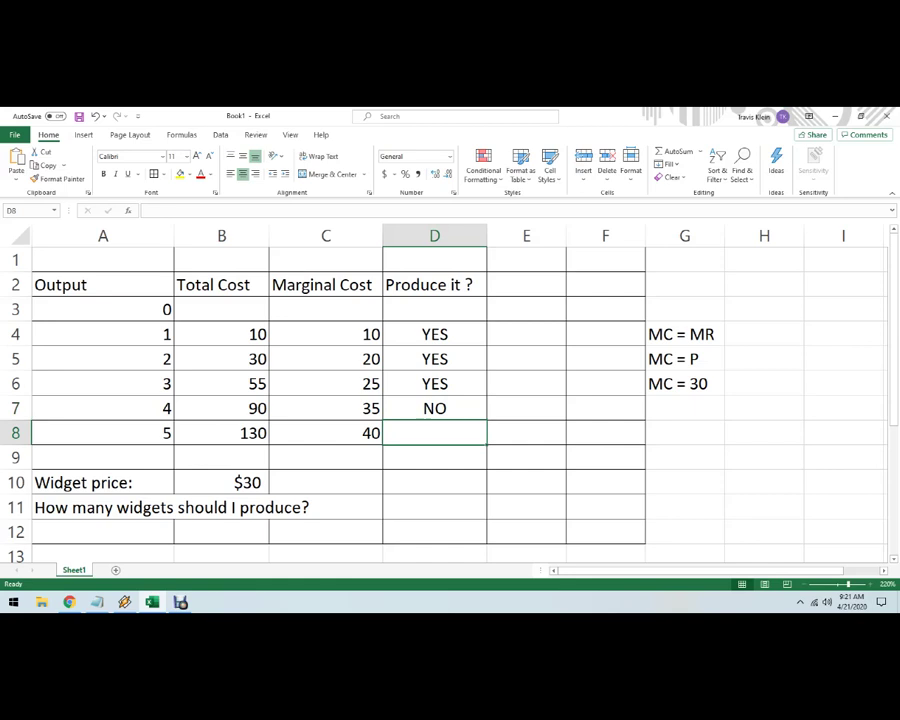
text(NO)
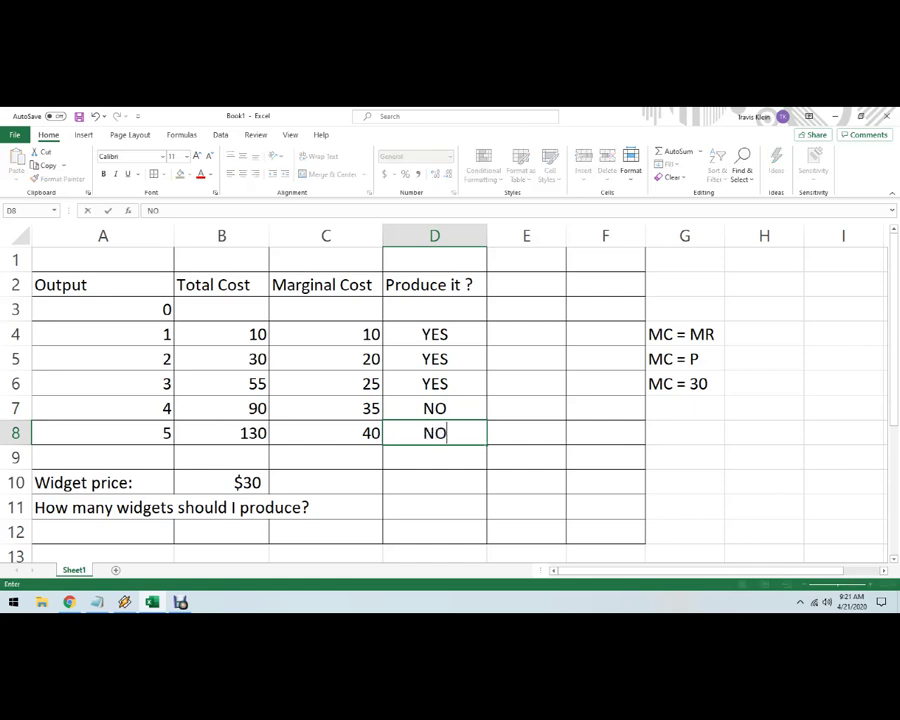
key(Return)
key(Down)
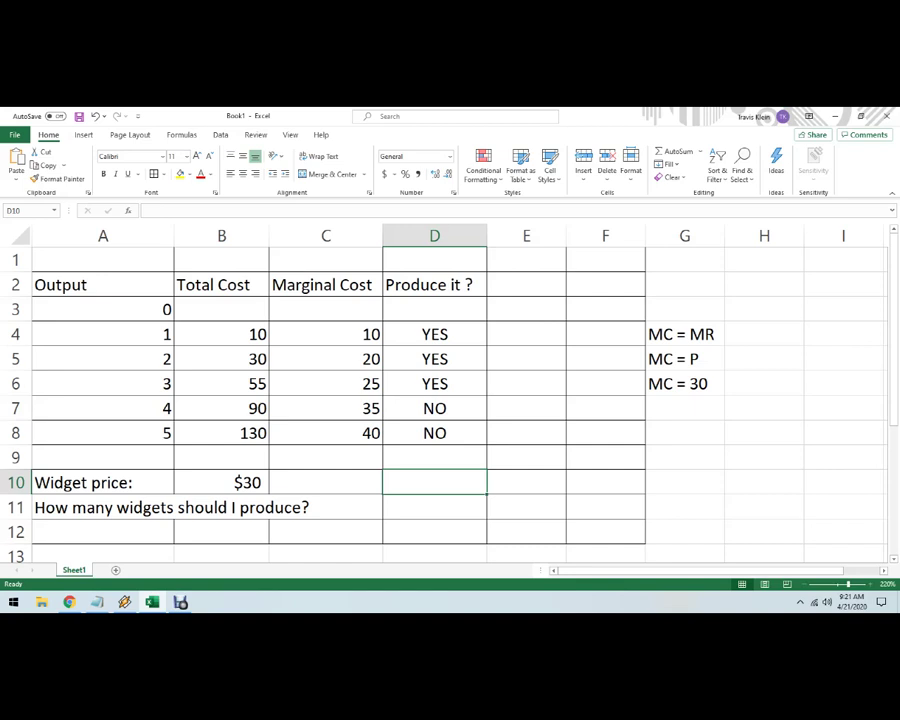
- Add the column heading PROFIT in E2, beside the production decision heading
click(526, 285)
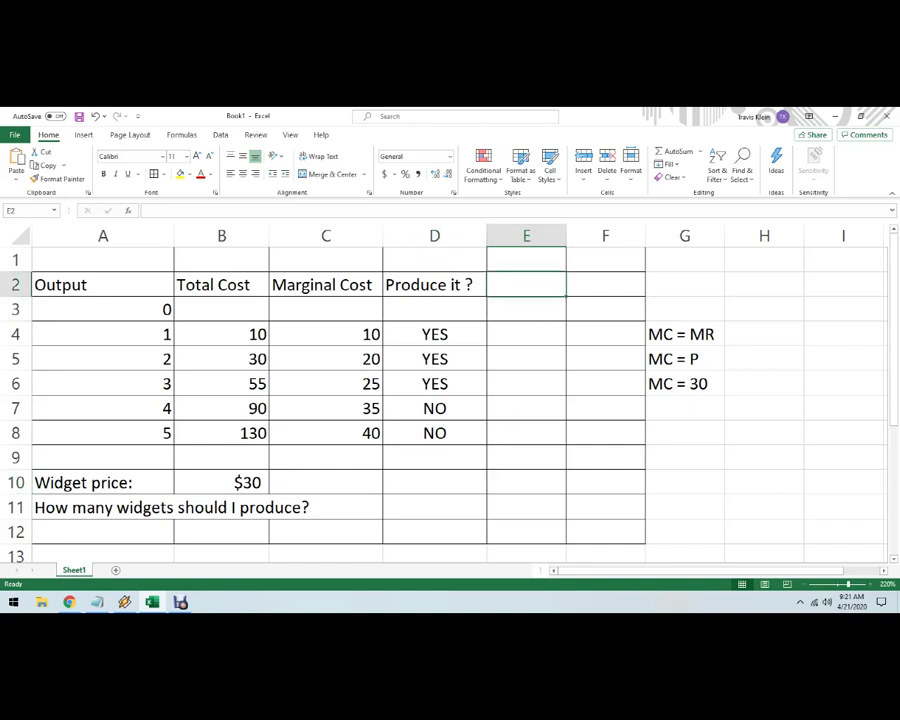
text(PROFIT?)
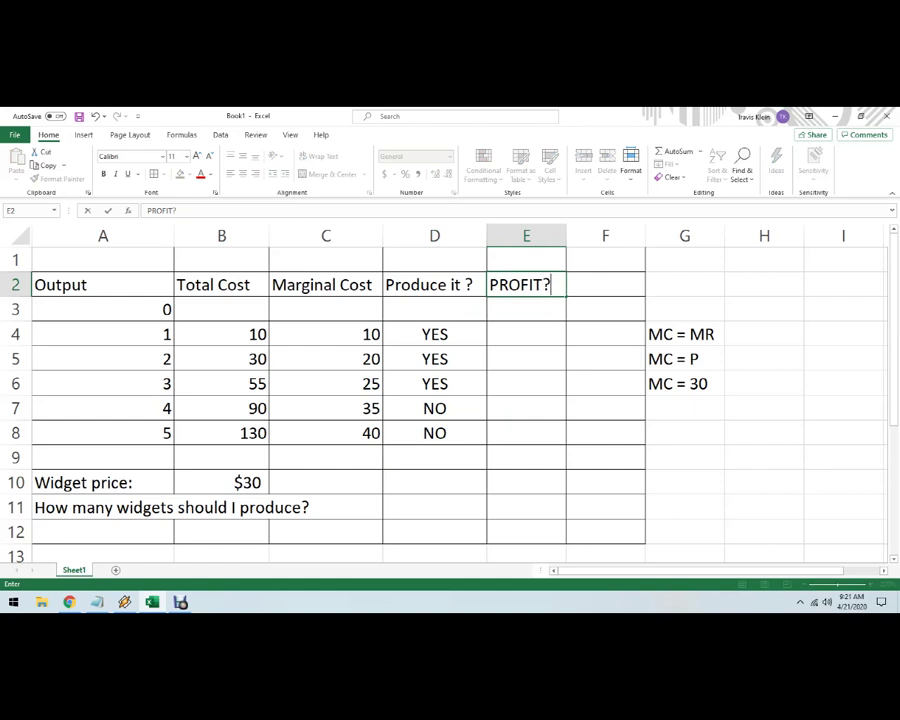
key(BackSpace)
key(Return)
key(Return)
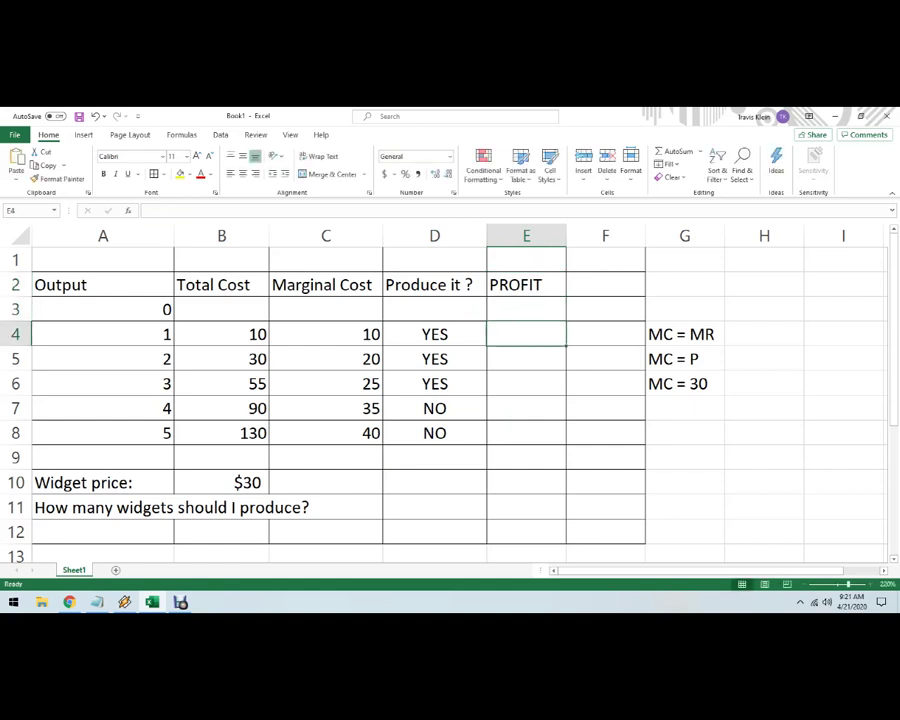
text(=)
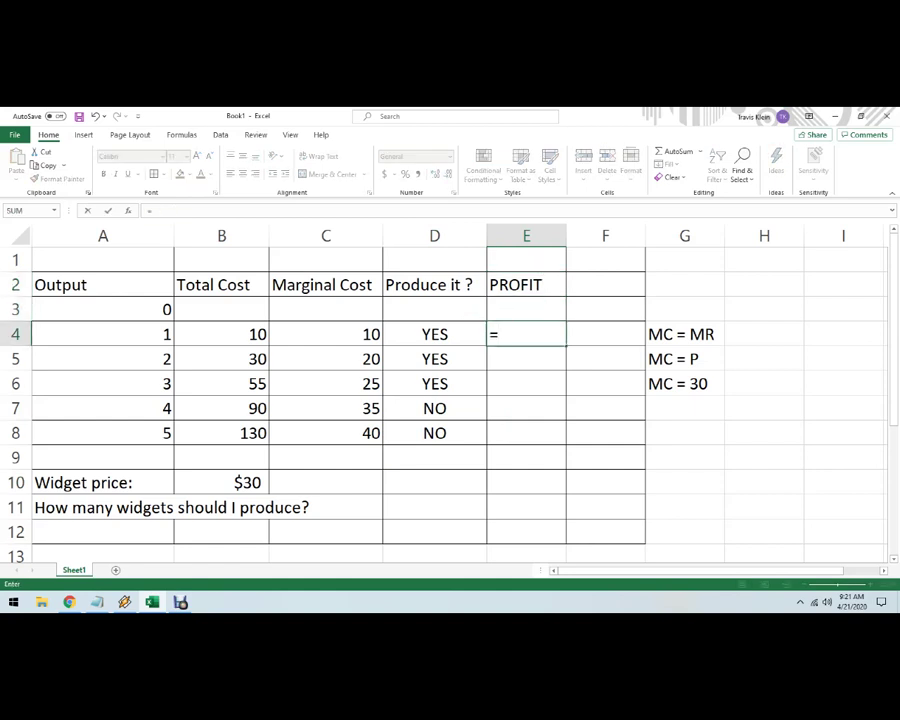
click(222, 483)
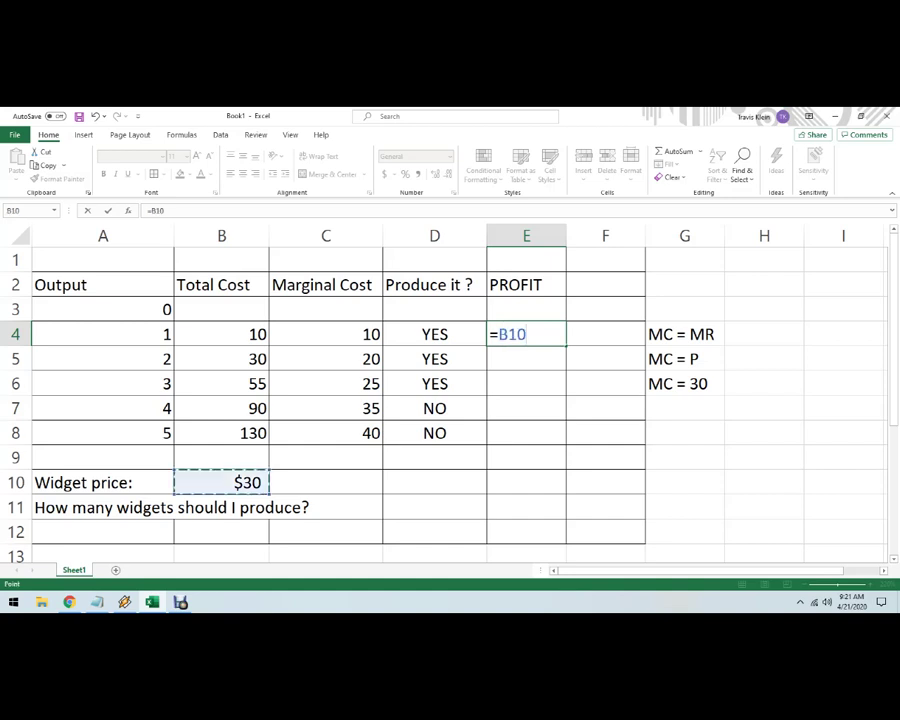
key(Escape)
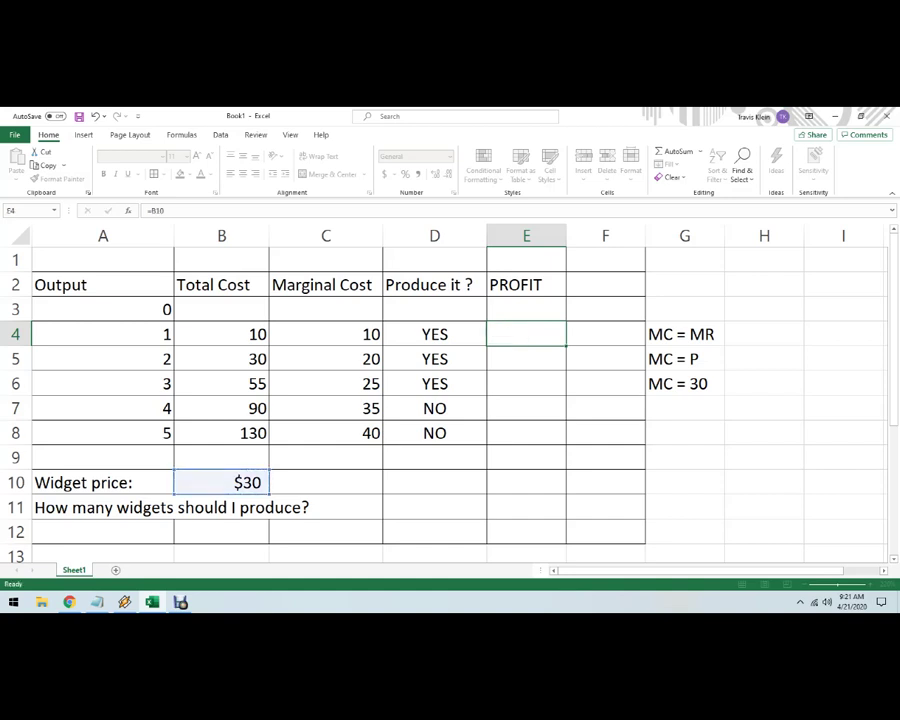
- Calculate the first unit's profit in E4 with the formula =30-C4 and fill it down through E8
text(=30-)
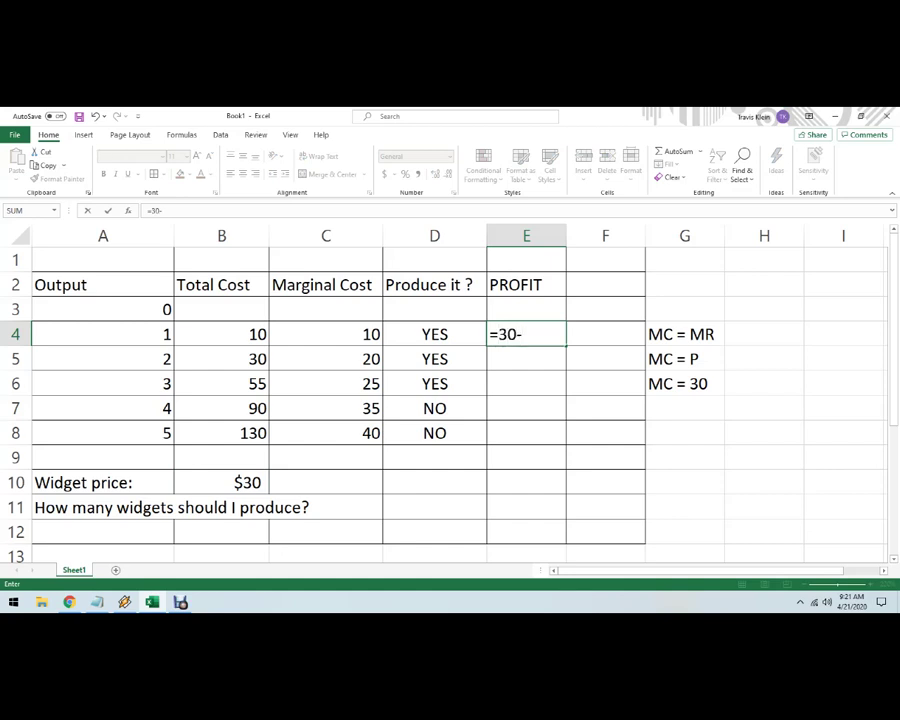
click(326, 334)
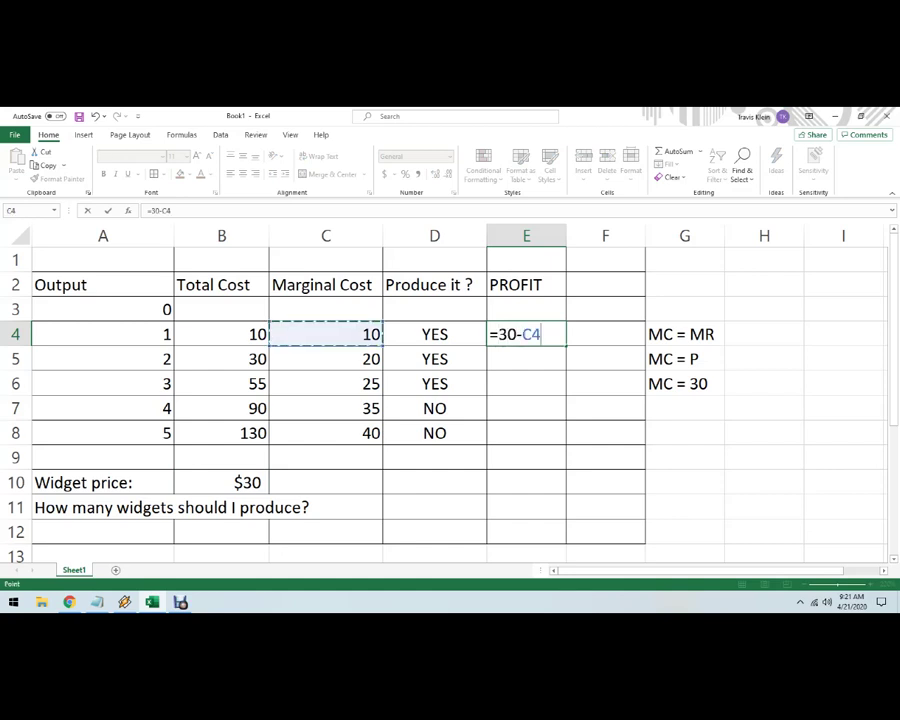
key(Return)
click(526, 334)
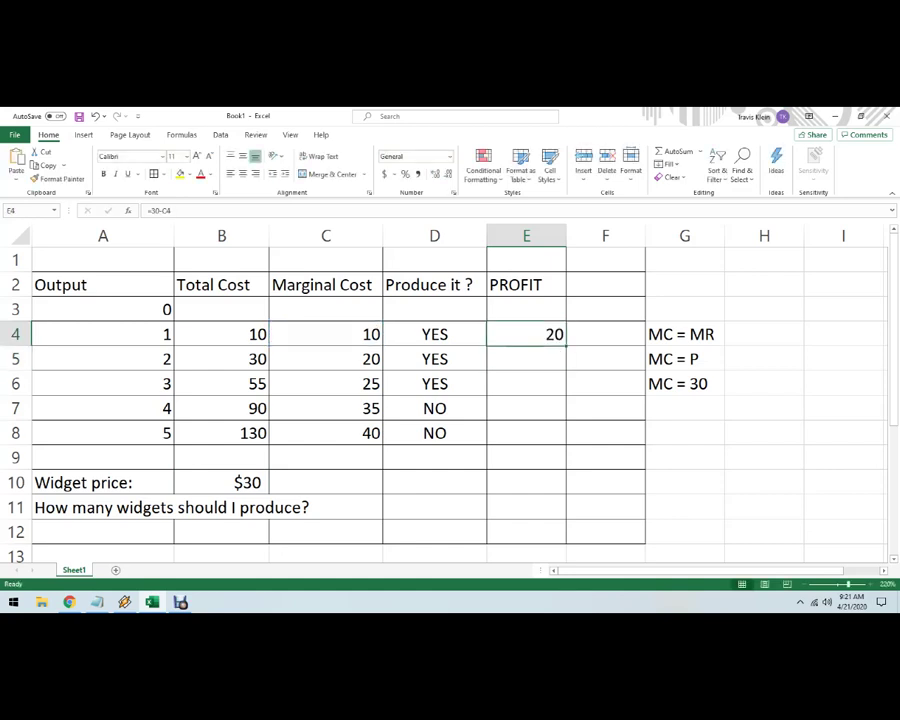
double_click(566, 346)
click(605, 433)
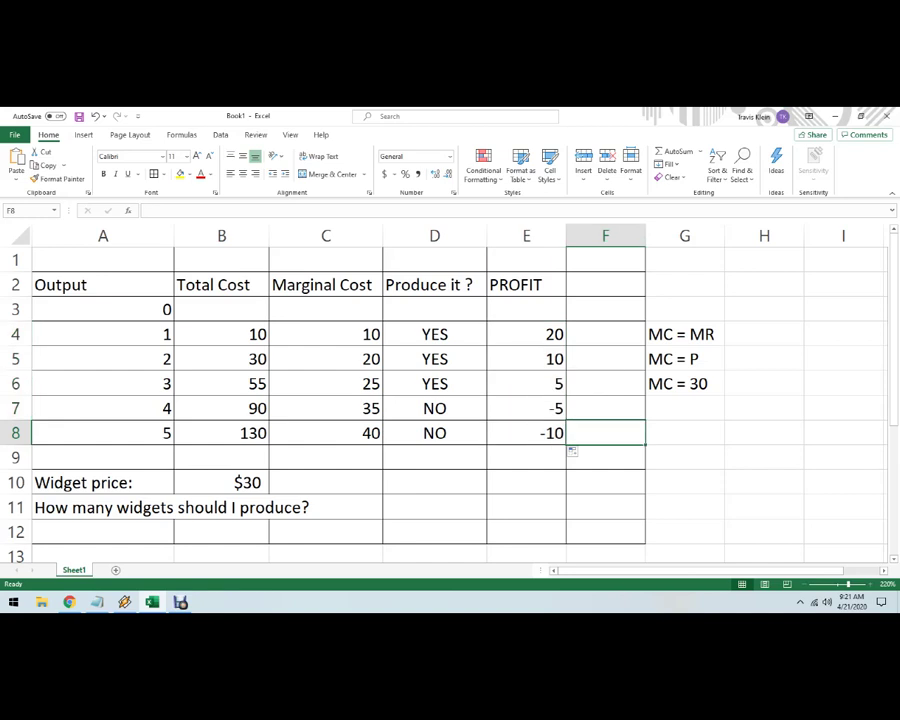
drag(530, 334, 530, 384)
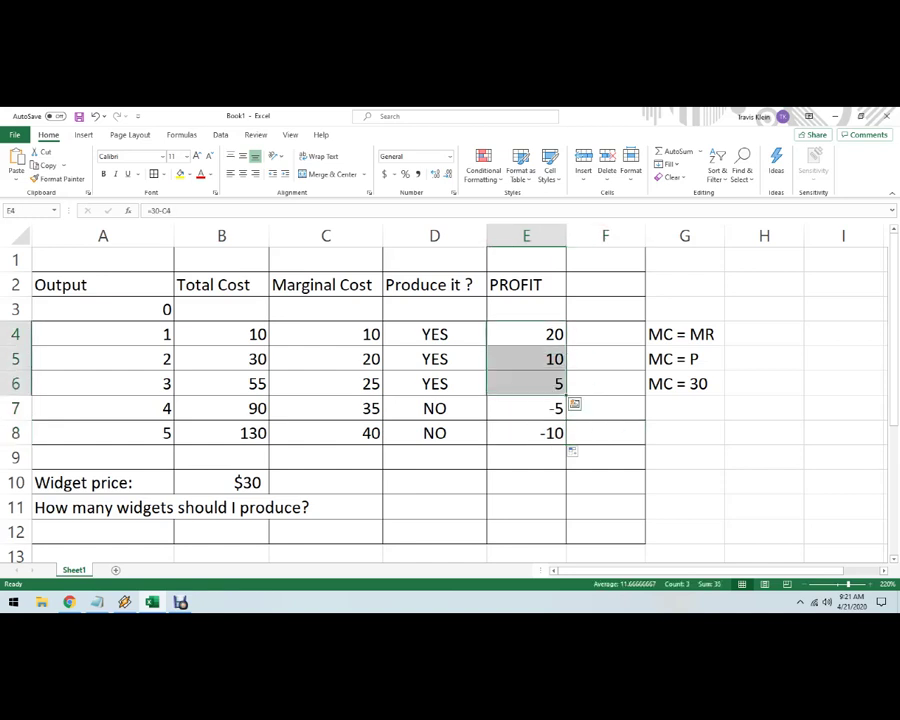
click(605, 433)
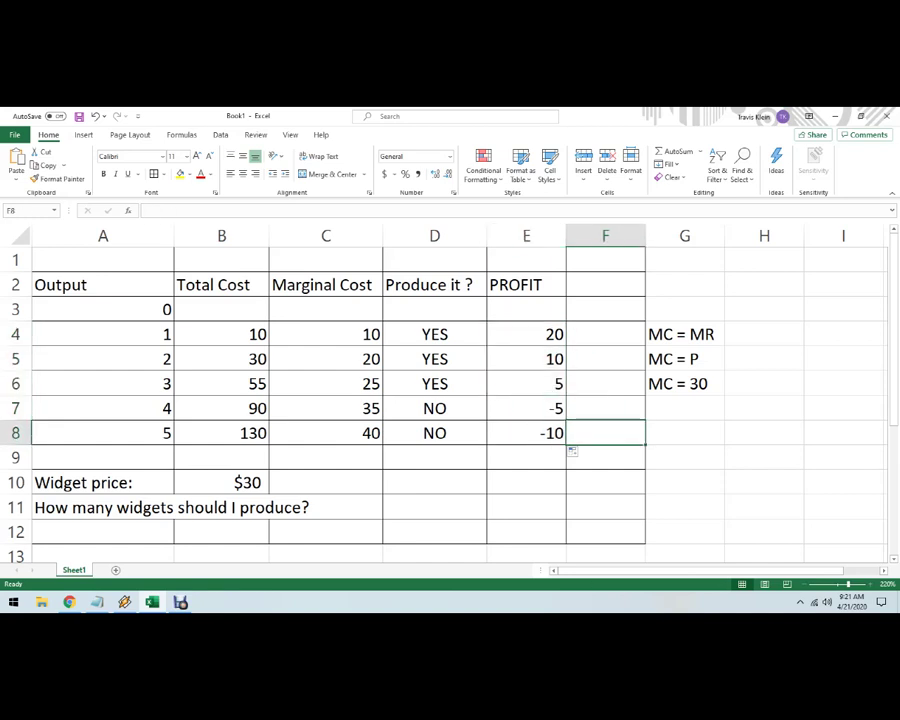
drag(530, 409, 530, 433)
click(527, 482)
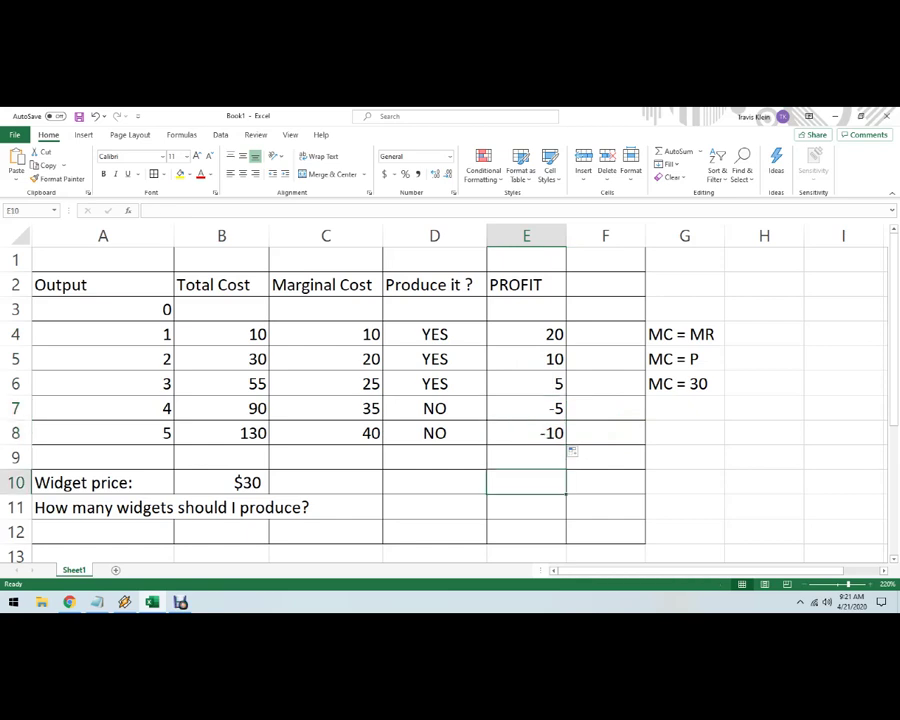
click(222, 483)
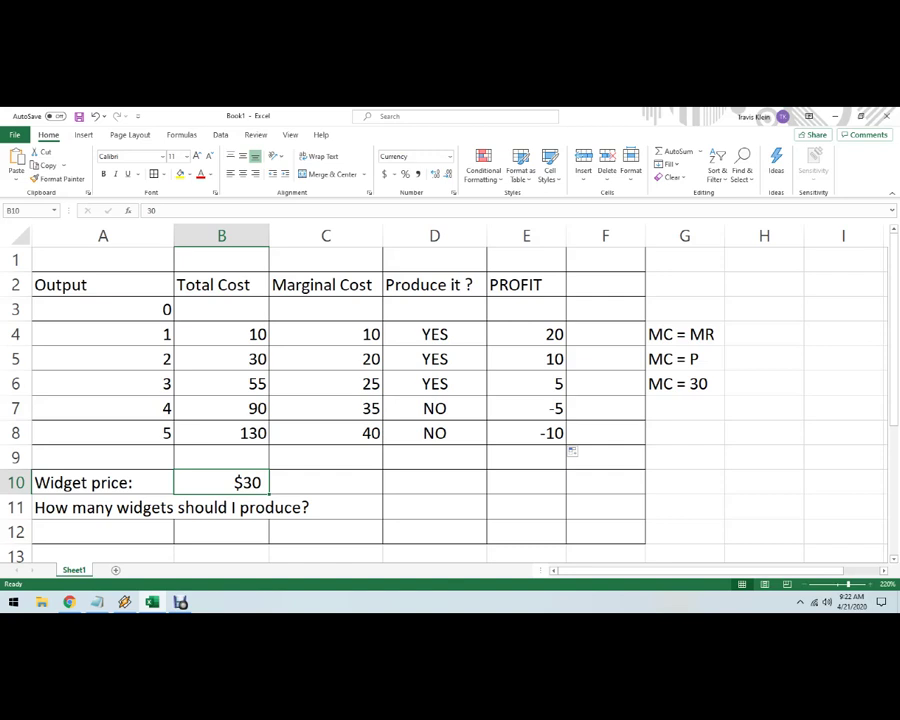
click(326, 483)
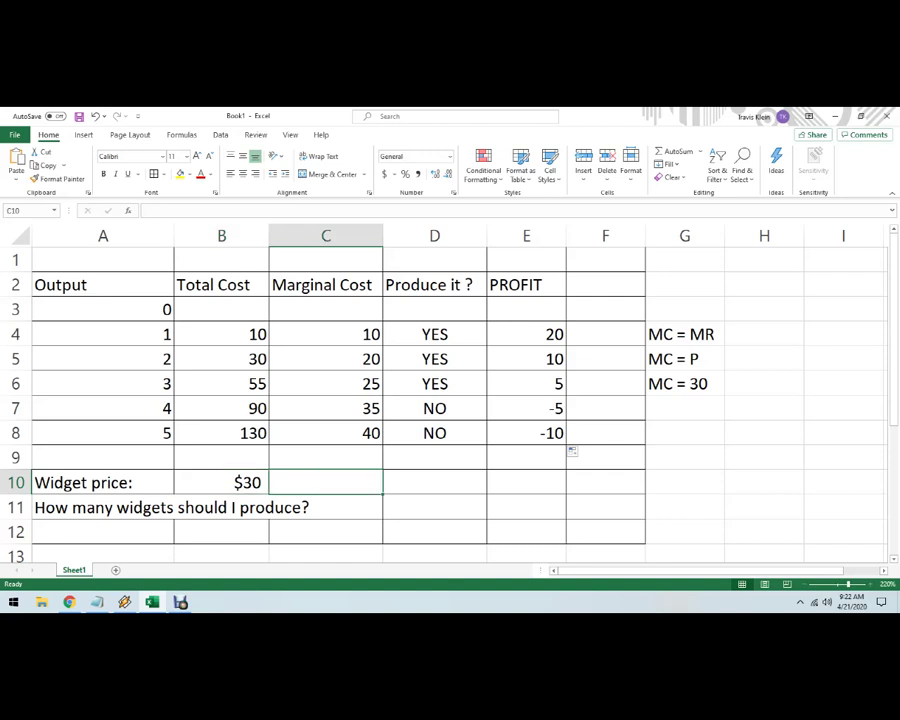
- Enter 3 in D11 as the answer to how many widgets should be produced
click(435, 508)
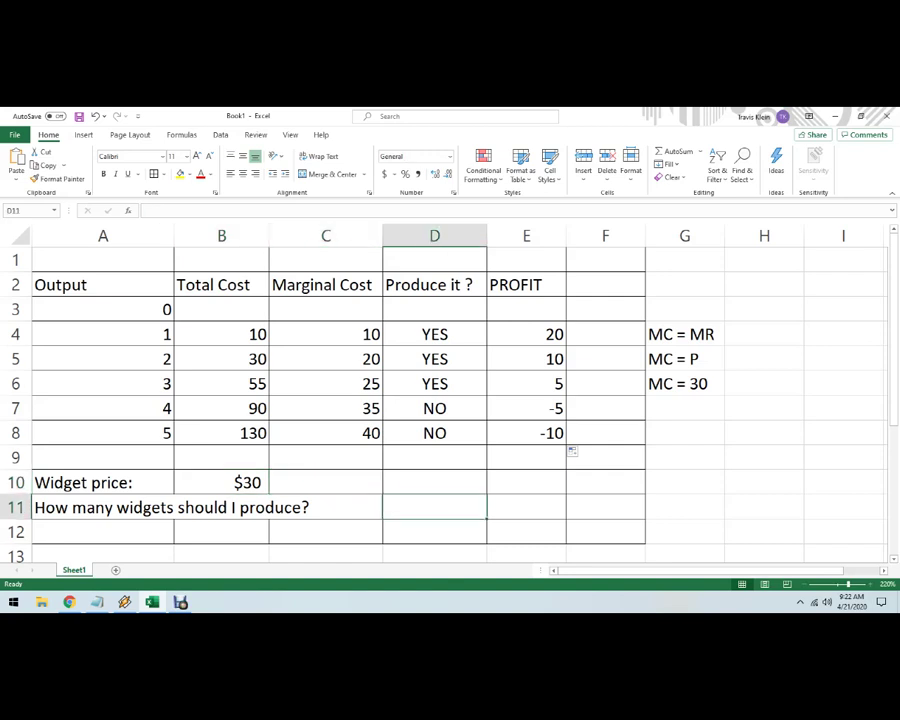
text(3)
key(Return)
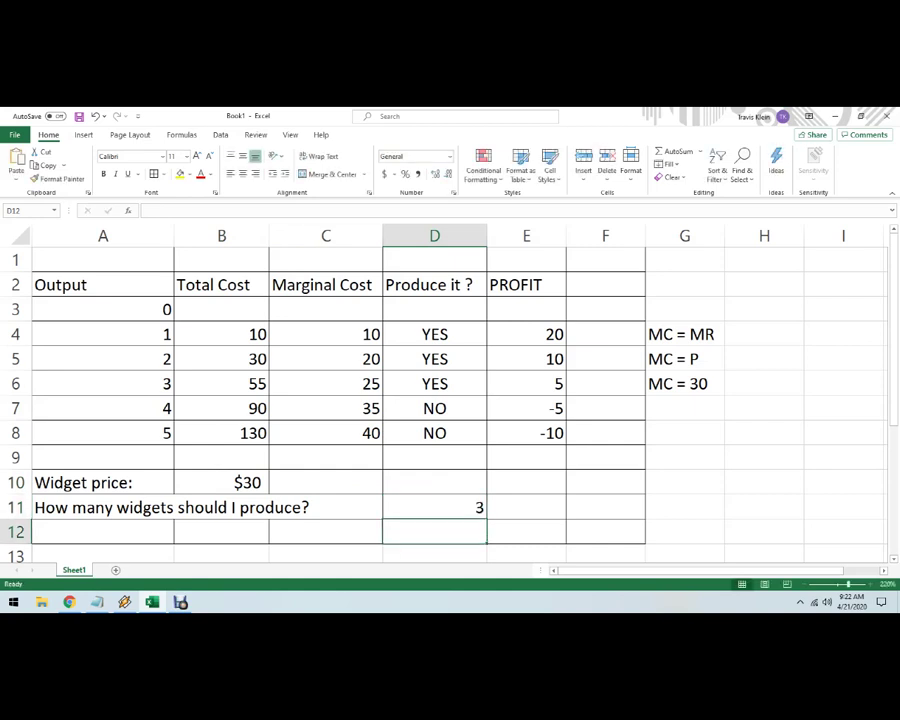
- Enter an alternative widget price of $40 in C10, beside the $30 price
click(326, 483)
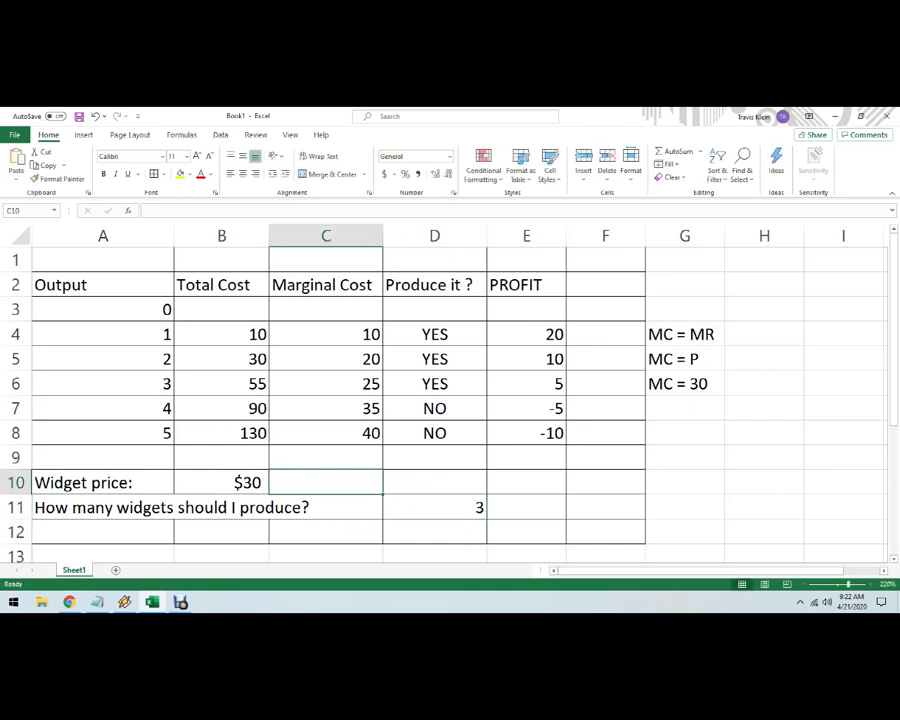
text($0)
key(BackSpace)
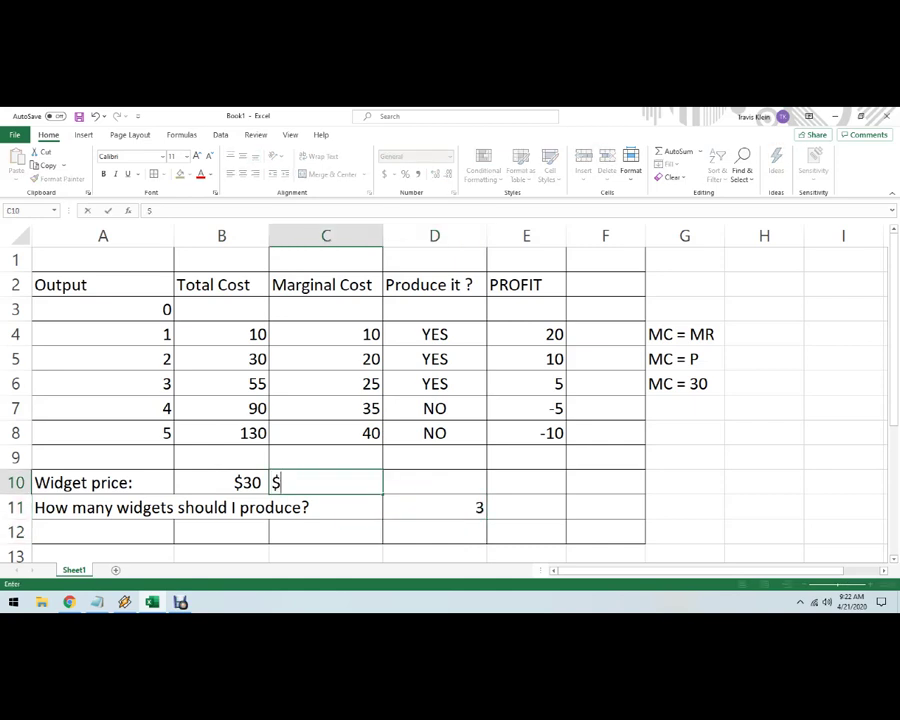
text(40)
key(Return)
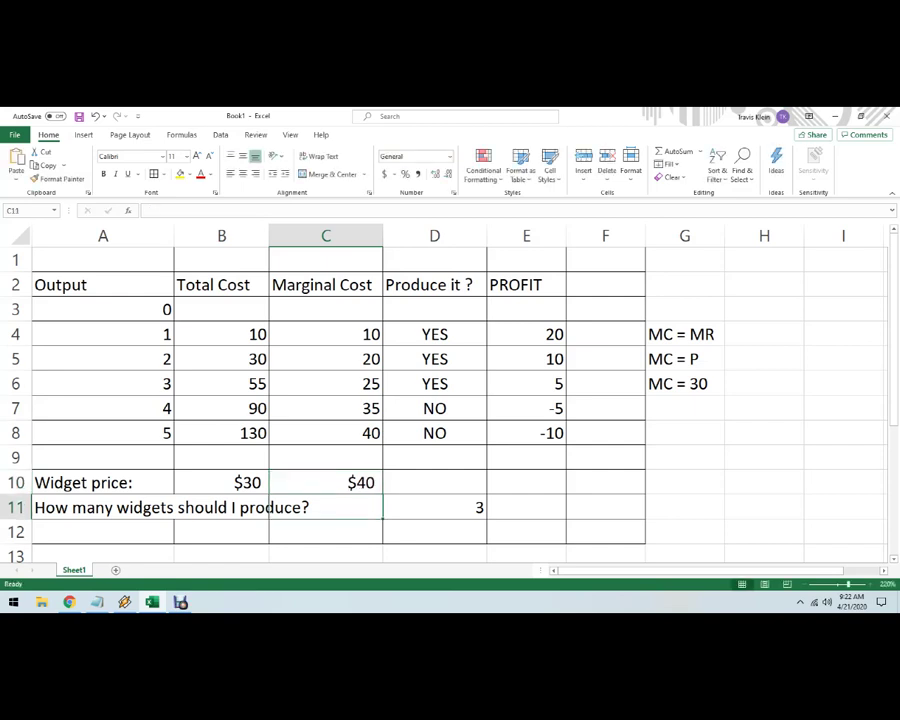
click(326, 433)
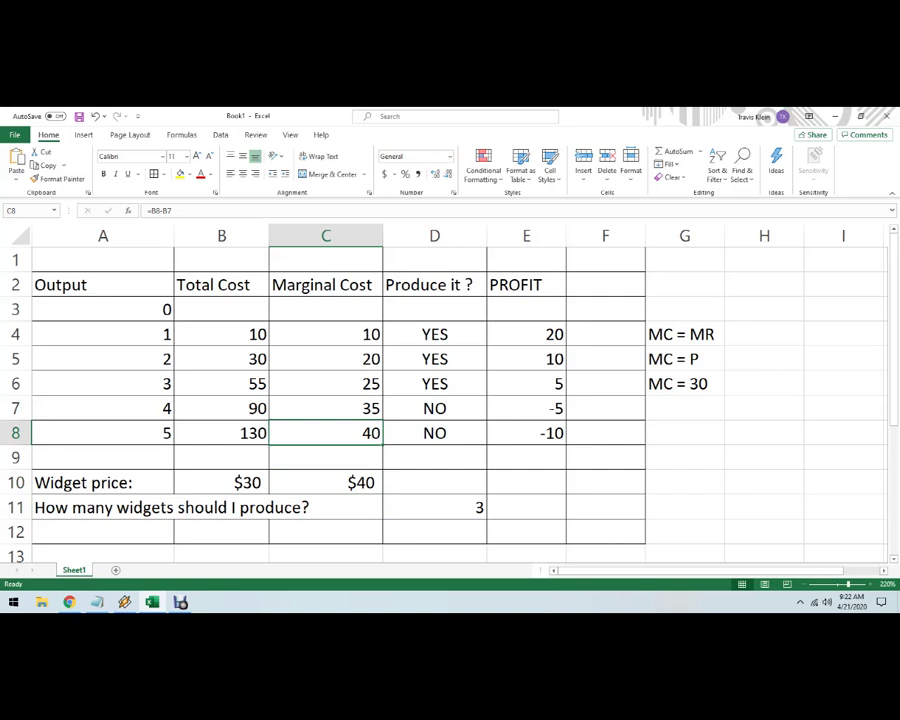